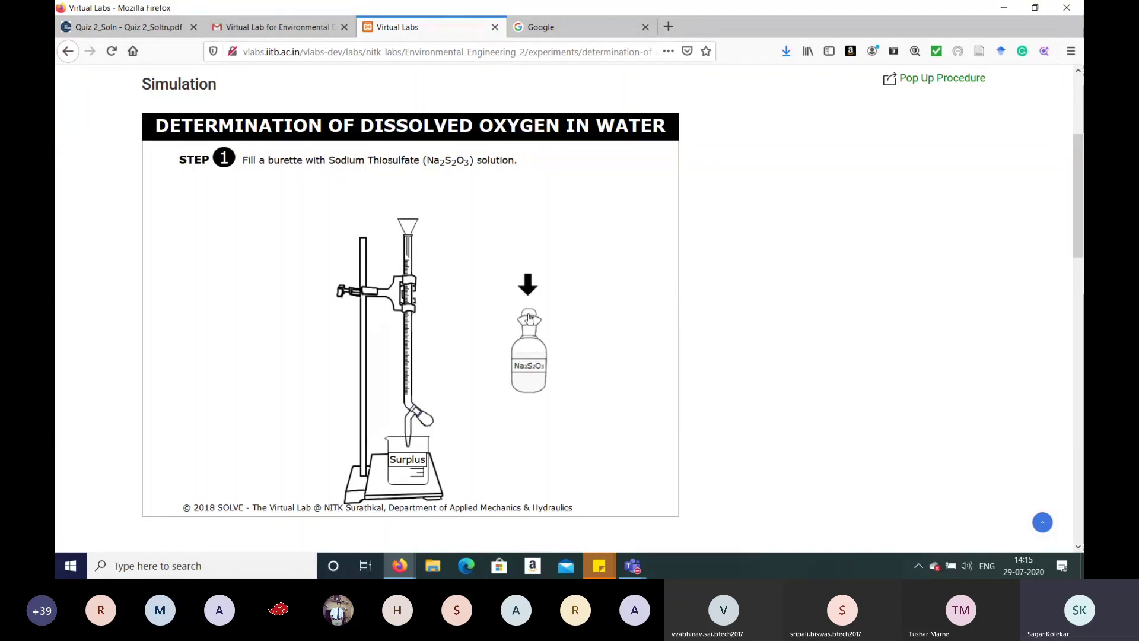
Fill the burette with Na2S2O3 solution through the funnel, restopper the bottle, remove the funnel and proceed with the experiment
click(530, 319)
click(537, 371)
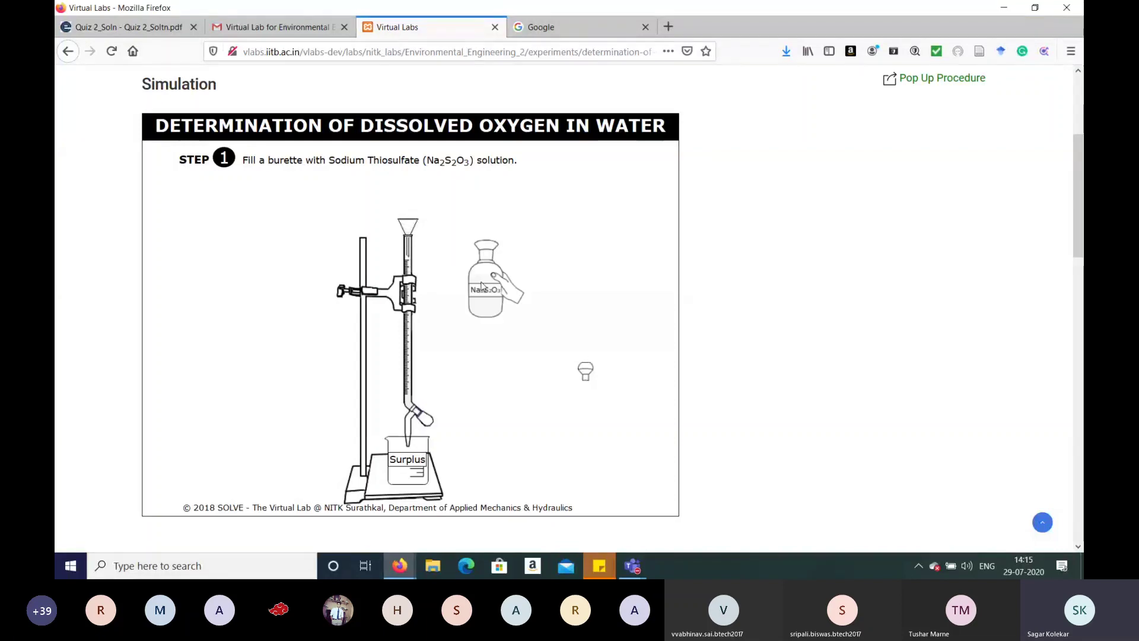
click(586, 374)
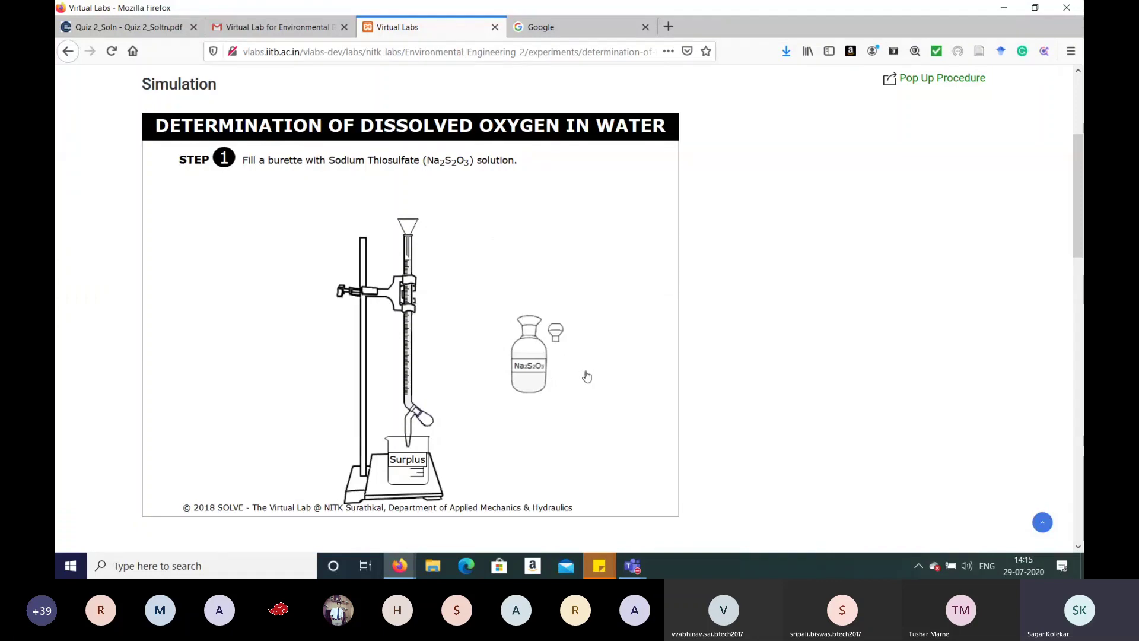
click(410, 230)
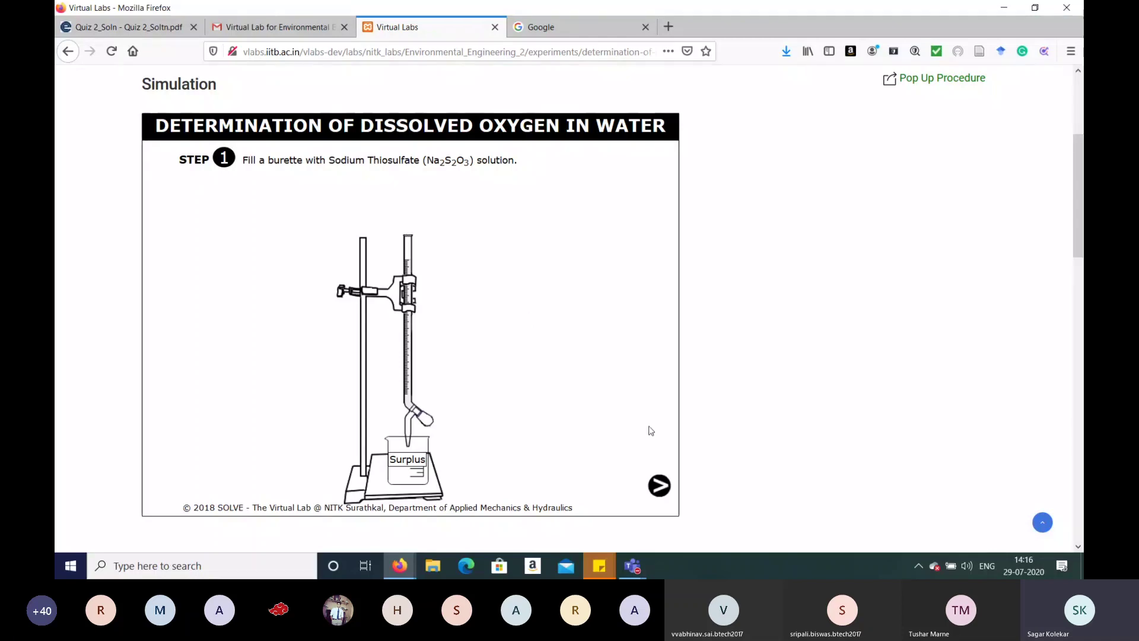
click(660, 486)
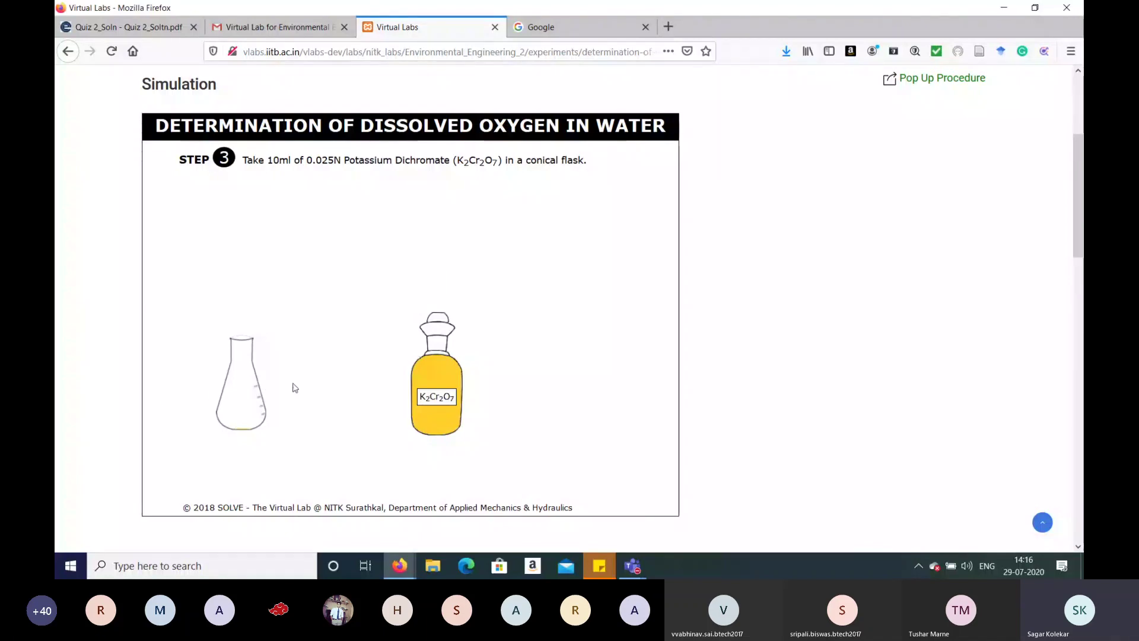
Pipette 10 ml of 0.025N potassium dichromate into the conical flask, restopper the K2Cr2O7 bottle and continue to the acid addition
click(439, 319)
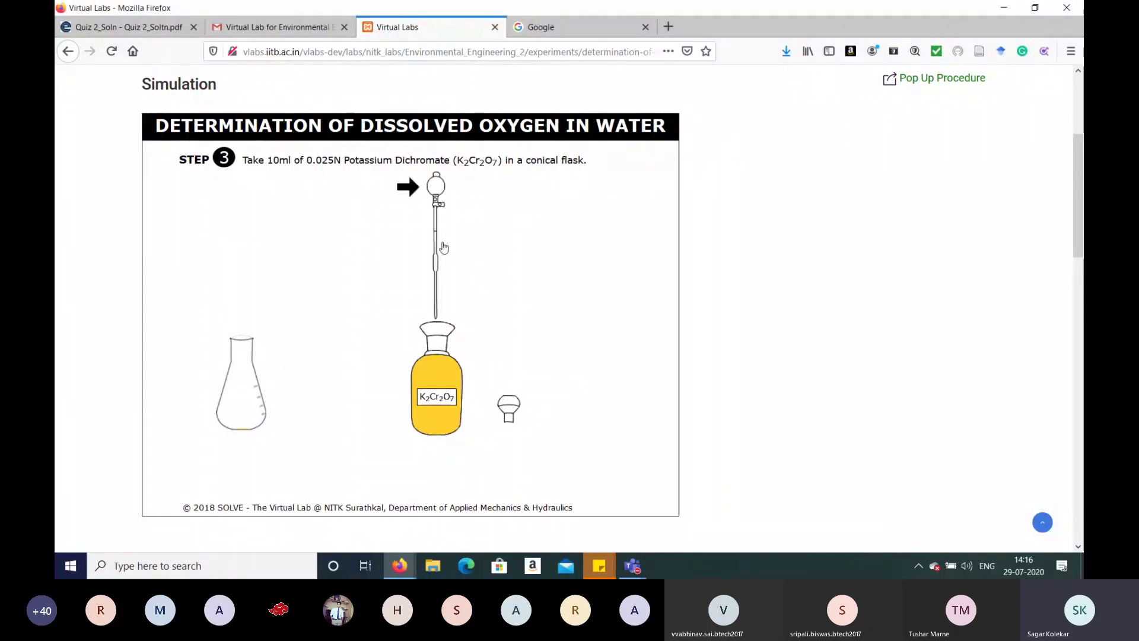
click(438, 193)
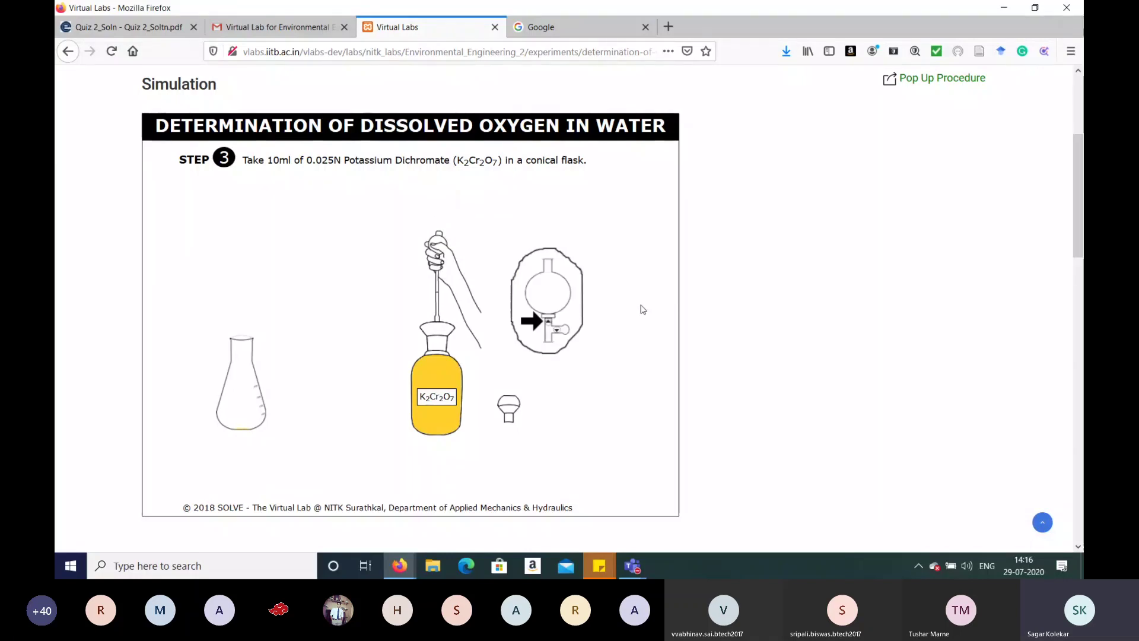
click(550, 325)
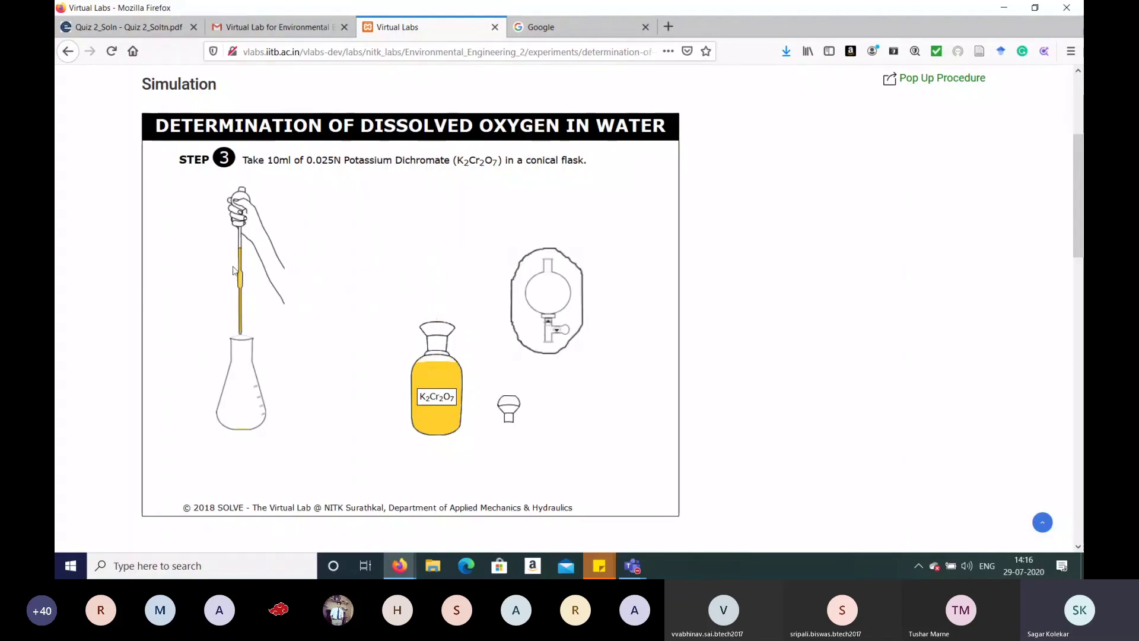
click(556, 341)
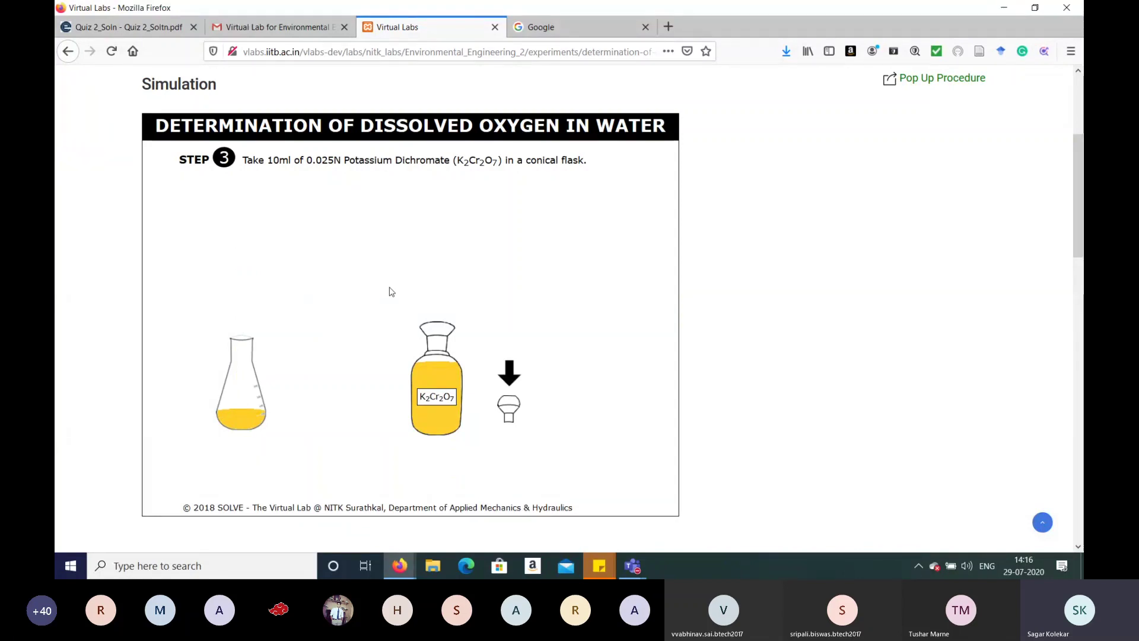
click(514, 409)
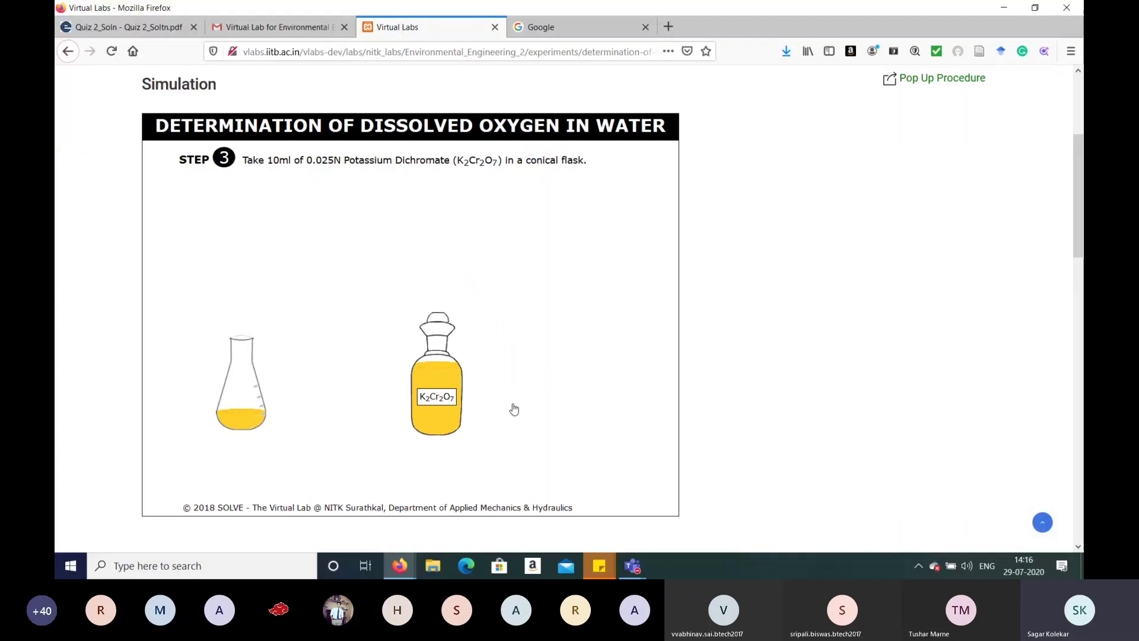
click(661, 485)
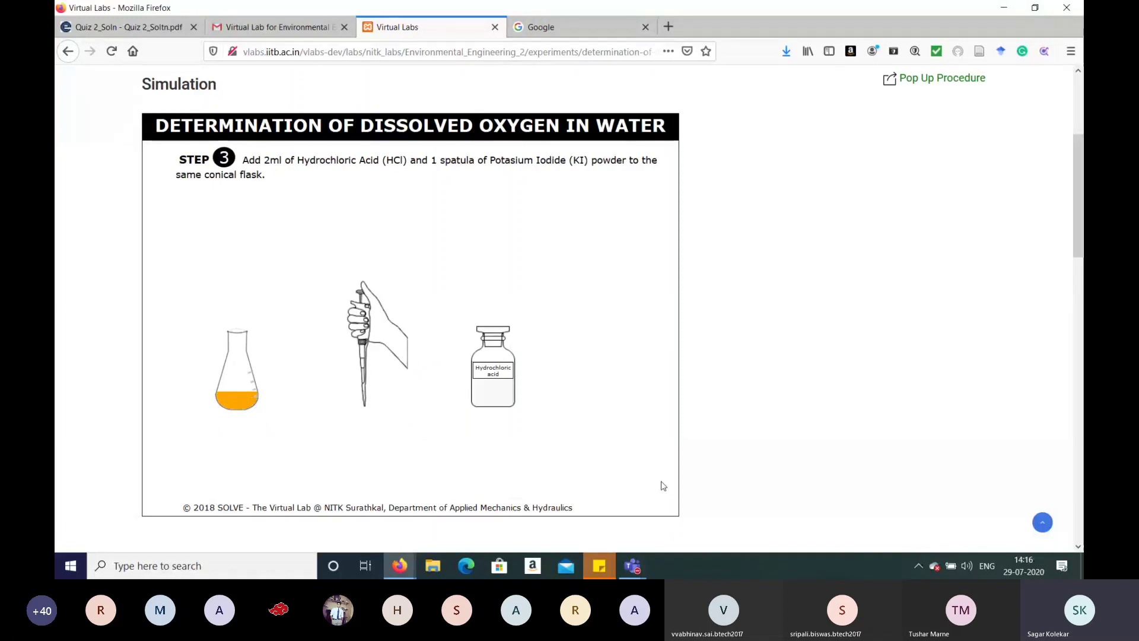
Pipette 2 ml of hydrochloric acid from its bottle into the conical flask, closing the bottle before dispensing
click(363, 302)
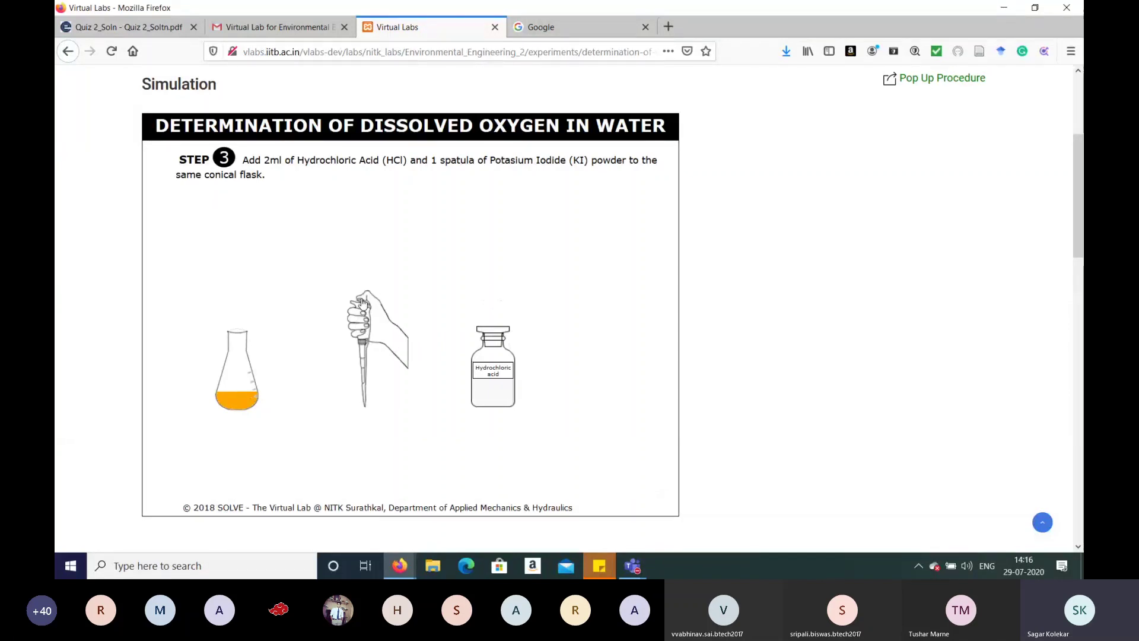
click(487, 336)
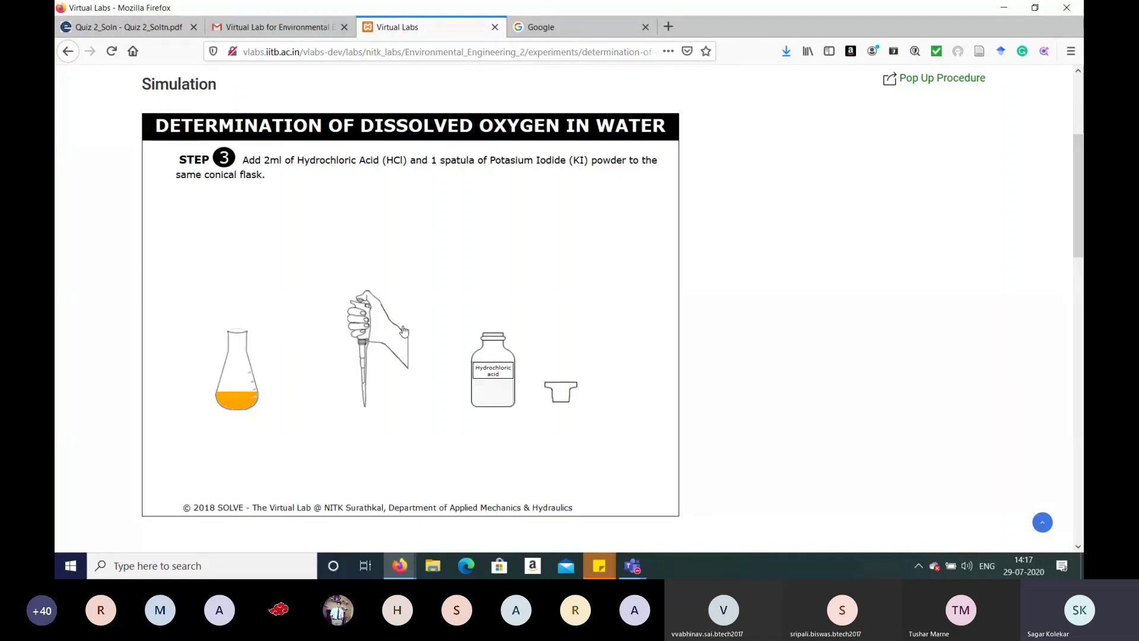
click(365, 330)
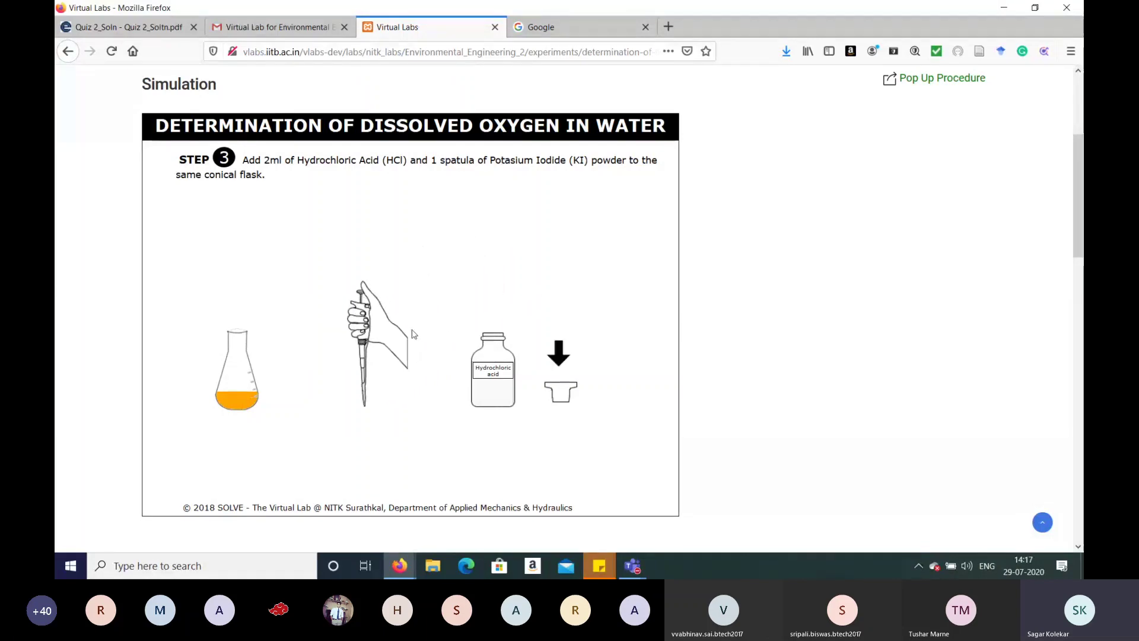
click(565, 392)
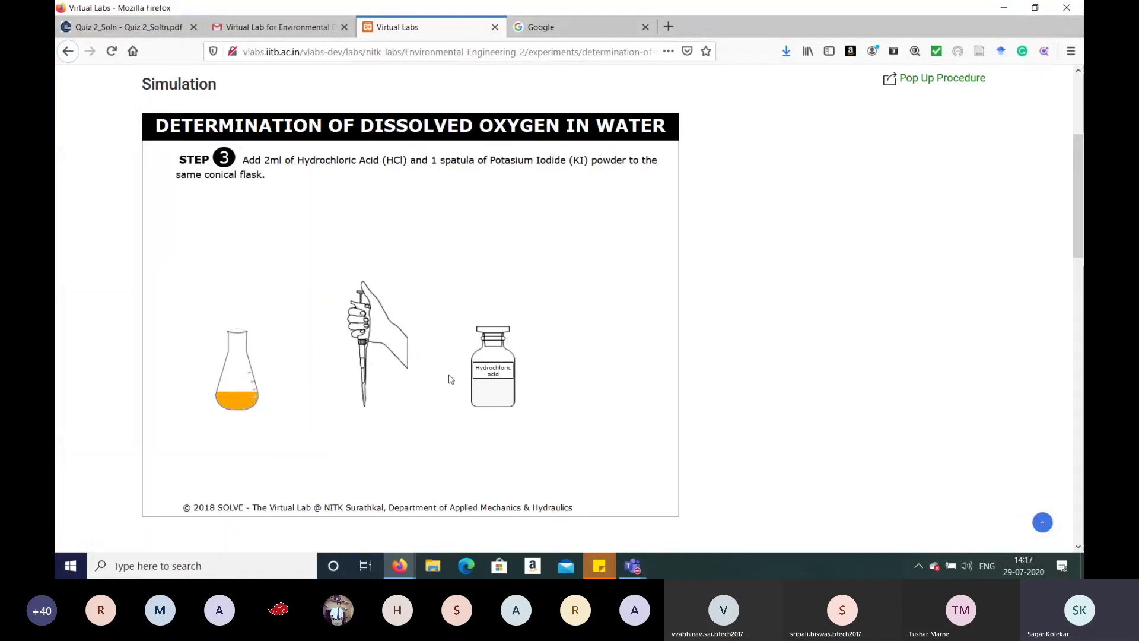
drag(409, 369, 240, 363)
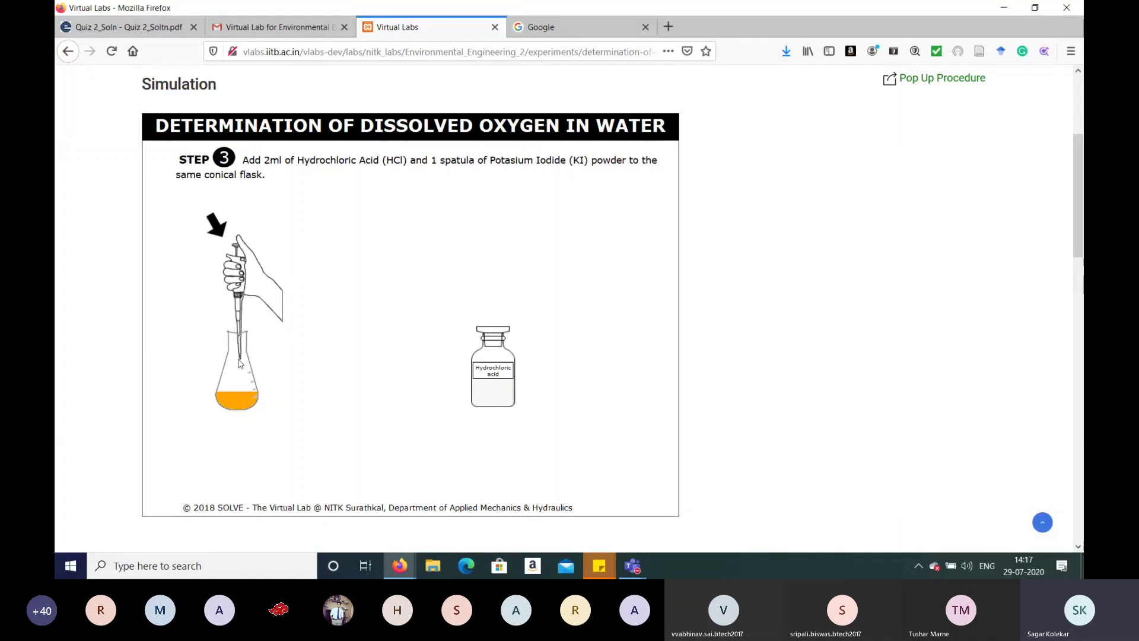
click(236, 260)
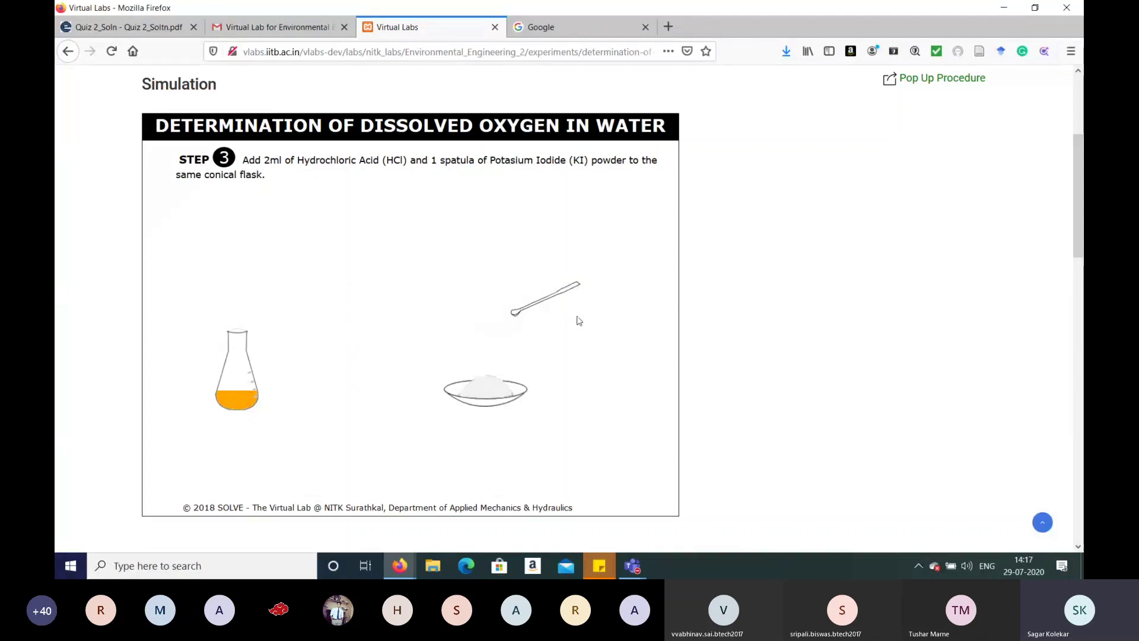
Add one spatula of potassium iodide powder to the conical flask and answer the dichromate normality question with 0.025N, proceeding to the titration
click(544, 299)
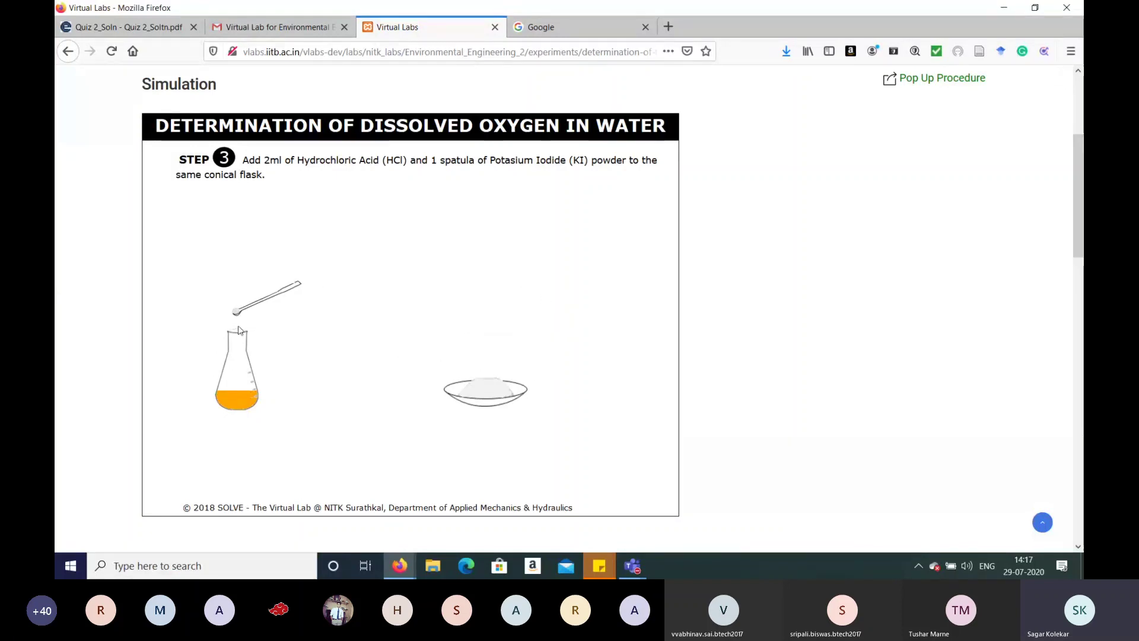
click(271, 298)
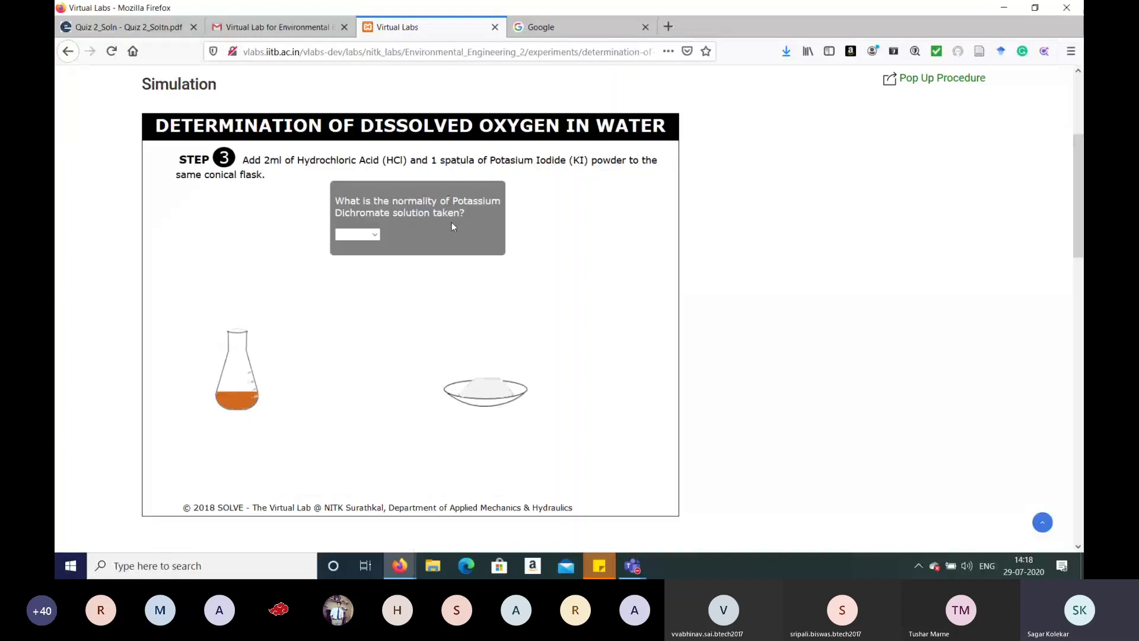
click(375, 235)
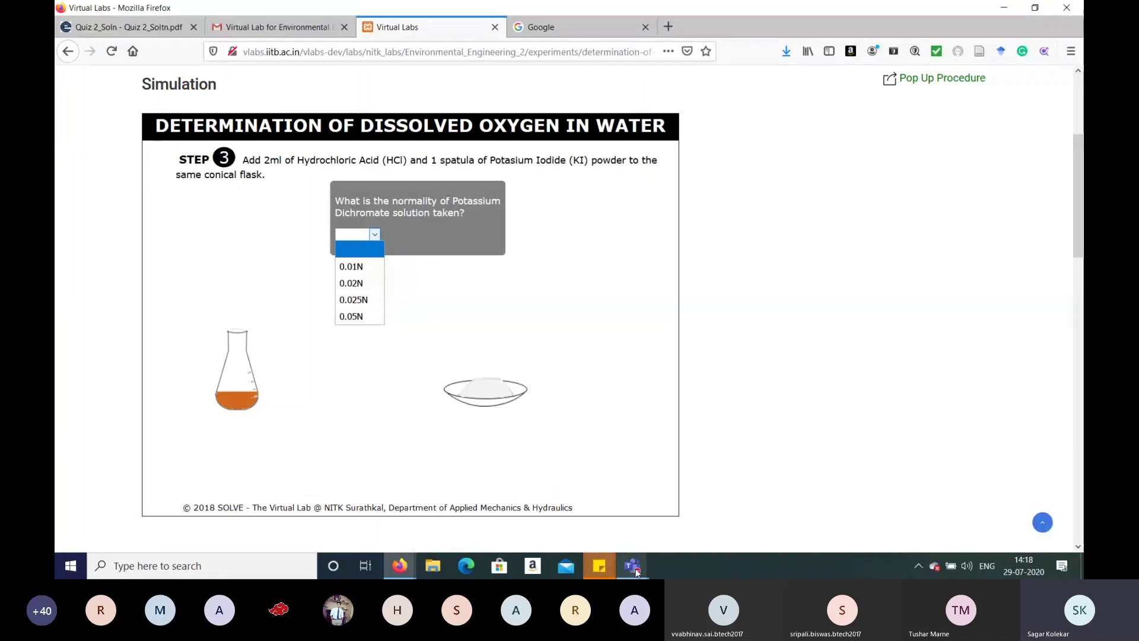
mouse_move(636, 570)
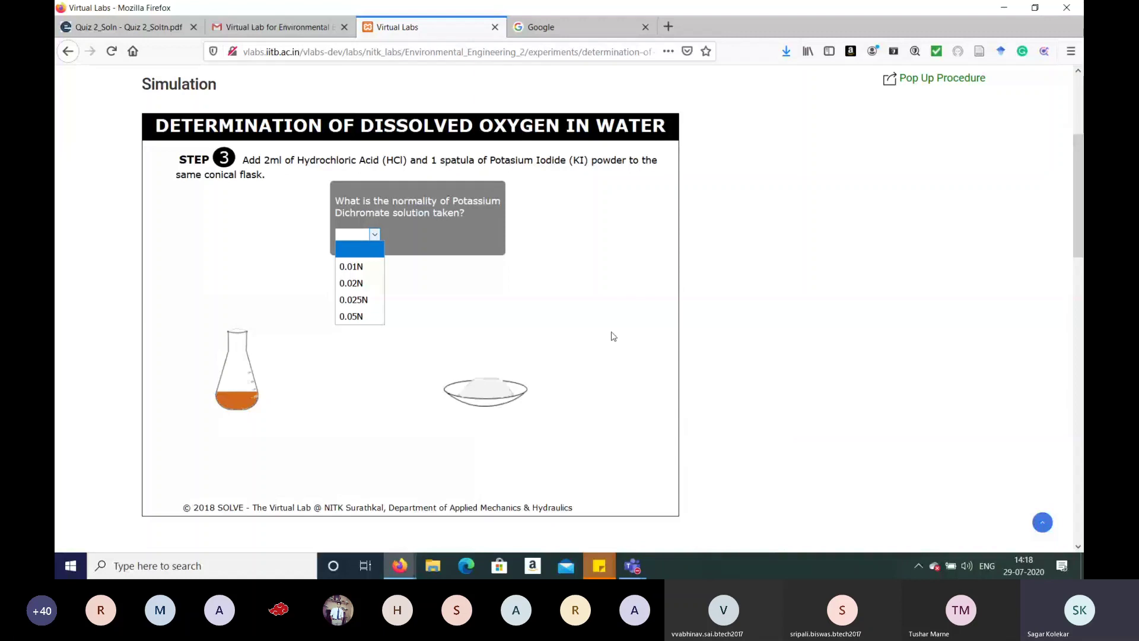
click(354, 299)
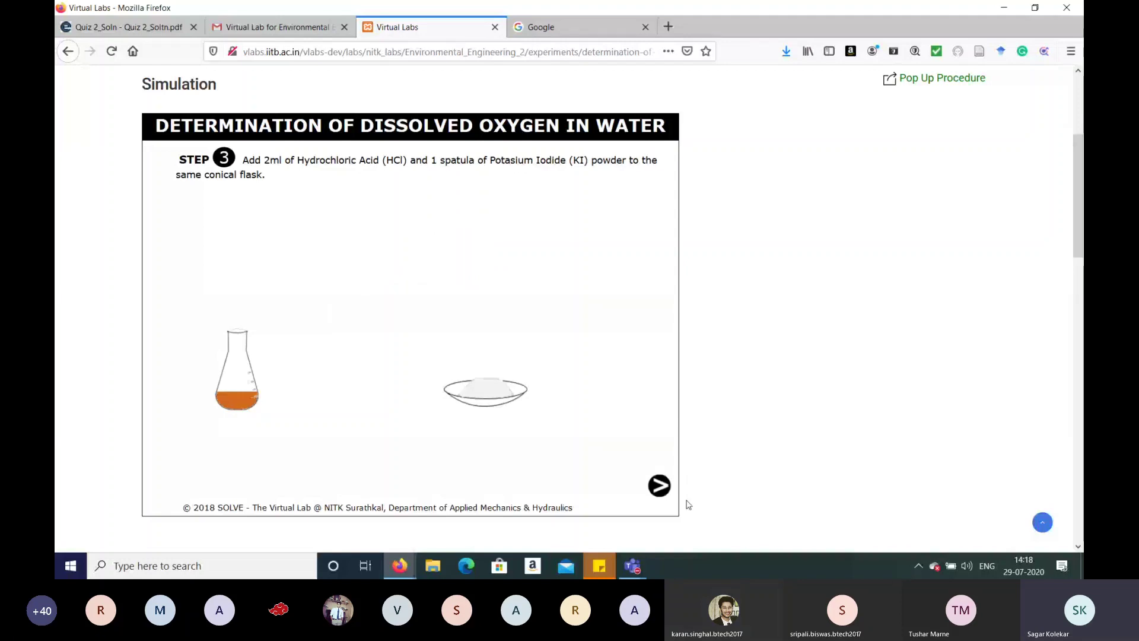
click(659, 486)
click(660, 493)
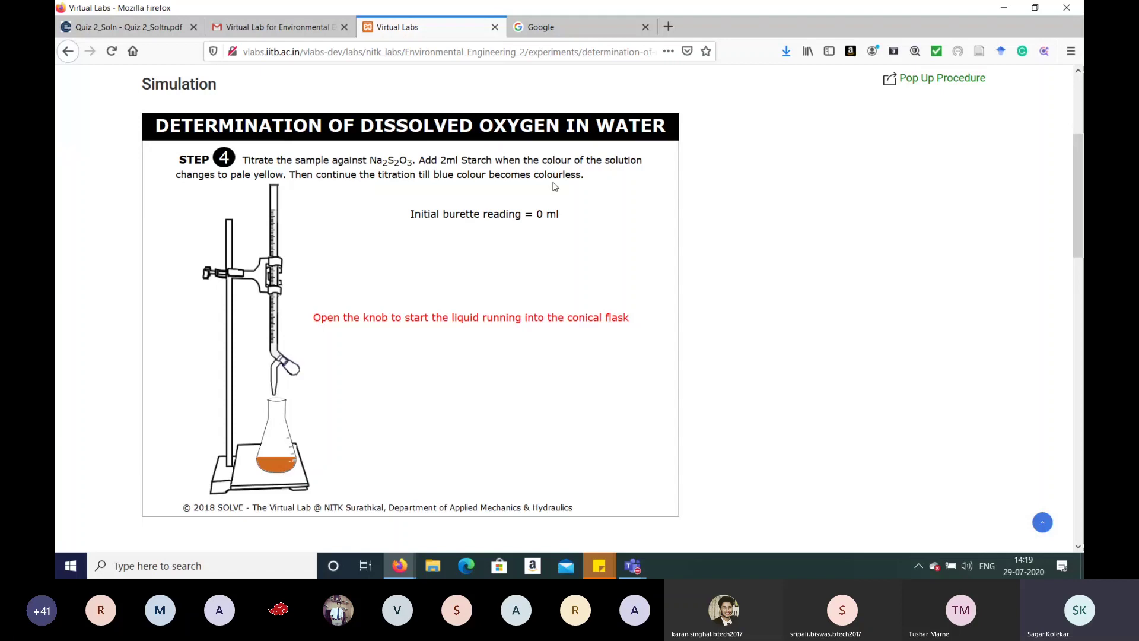
Titrate the flask solution against Na2S2O3 until it turns pale yellow, stop the burette flow and add 1 ml of starch
click(290, 365)
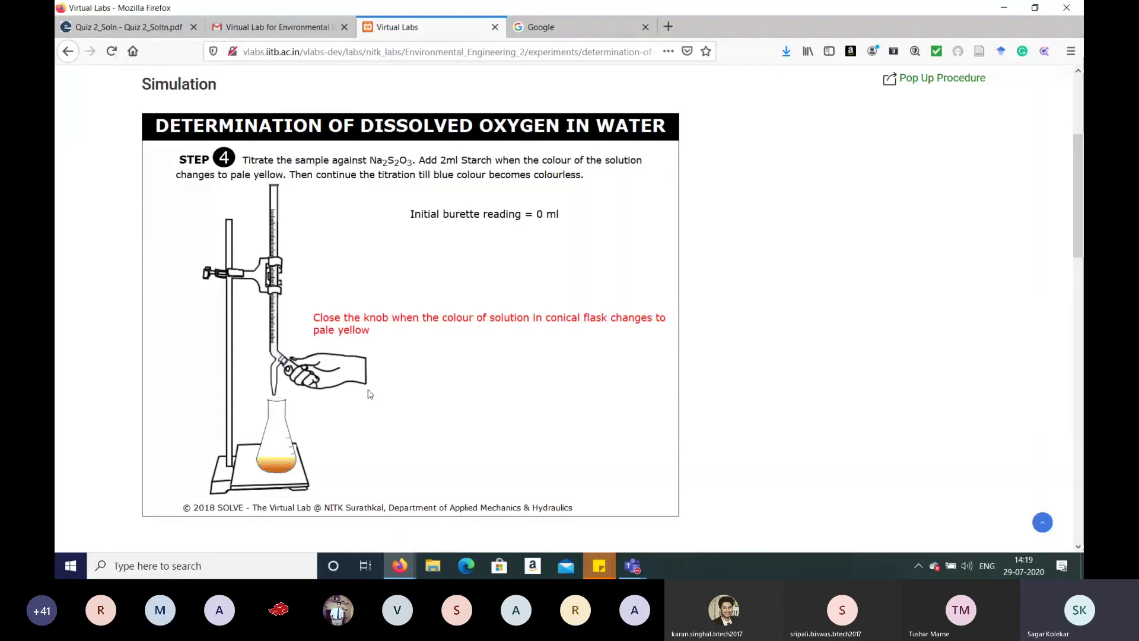
click(370, 394)
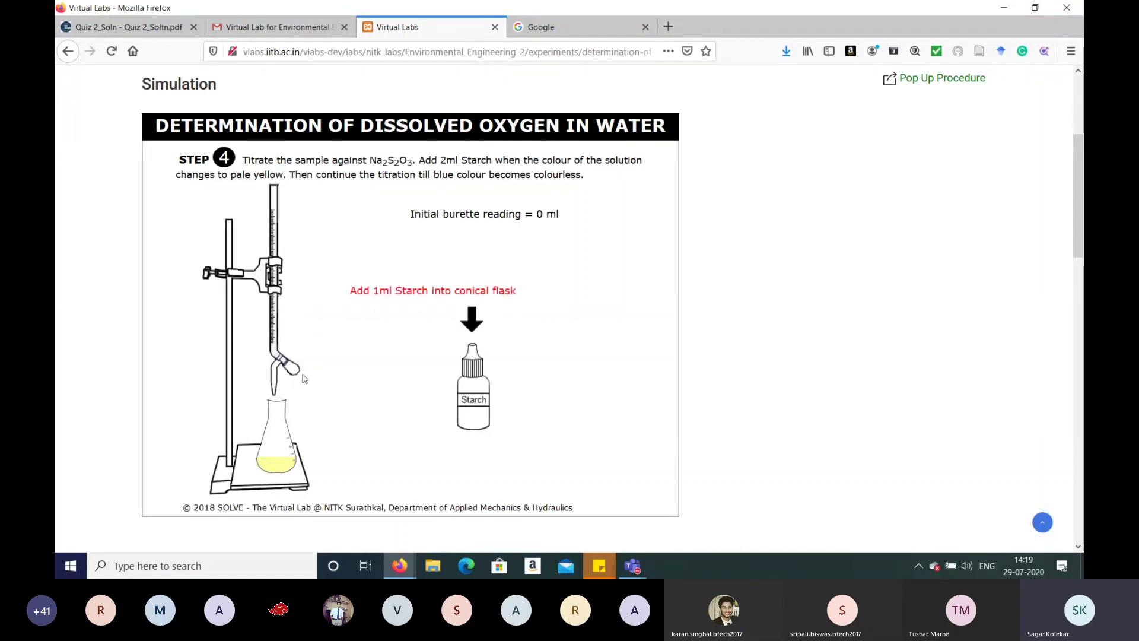
click(476, 354)
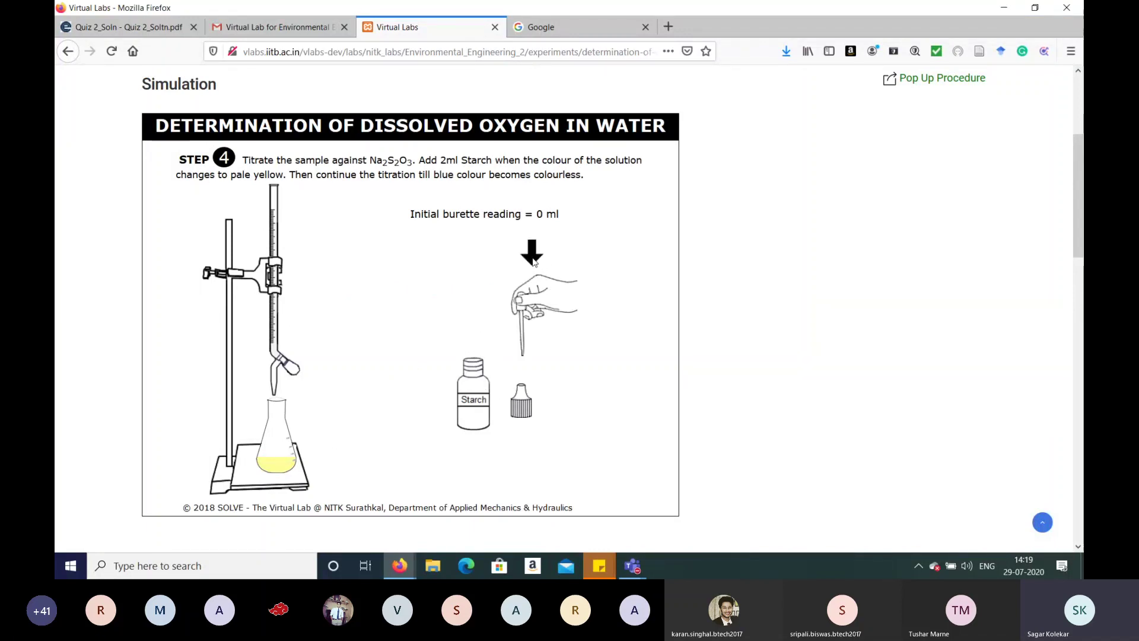
click(544, 305)
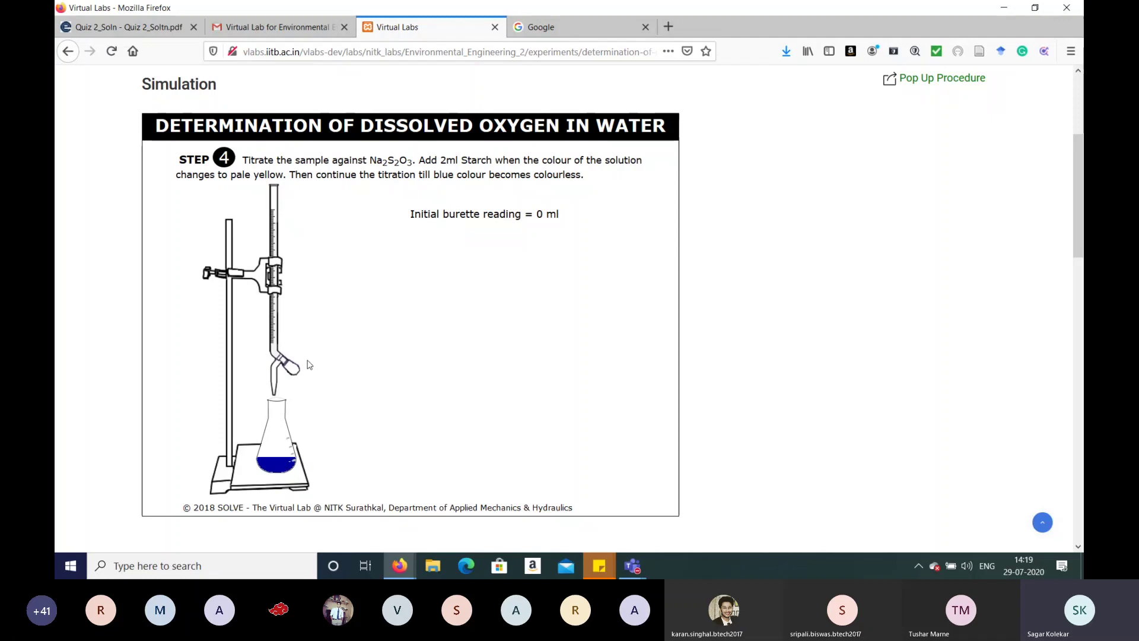
Continue the titration until the solution turns colourless, and answer the question on its colour after adding starch with Blue
click(290, 368)
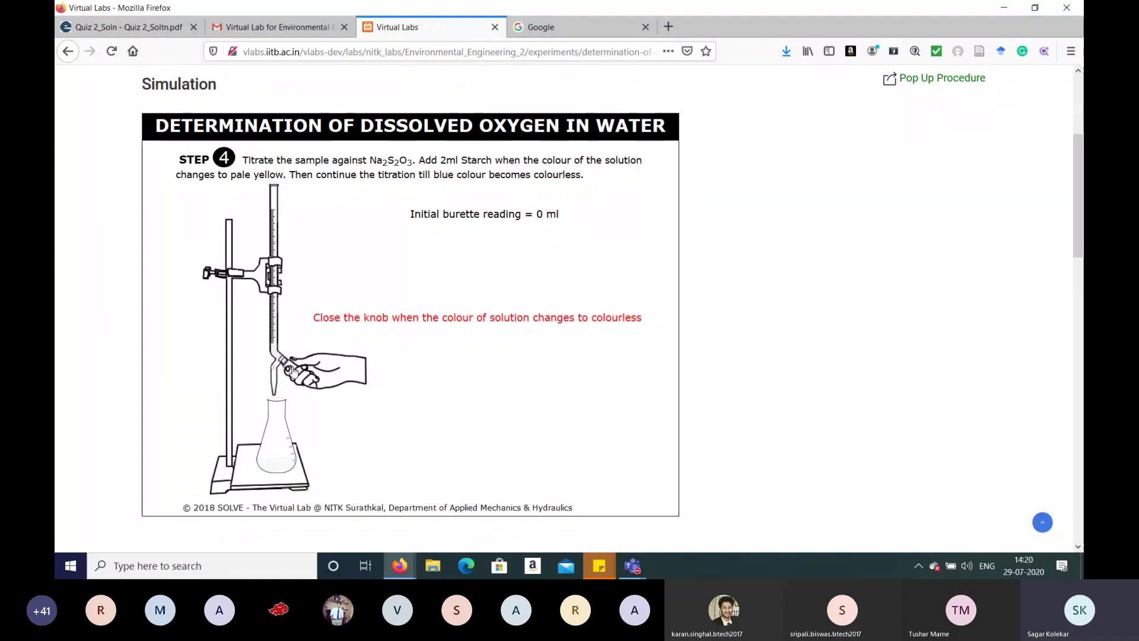
click(292, 371)
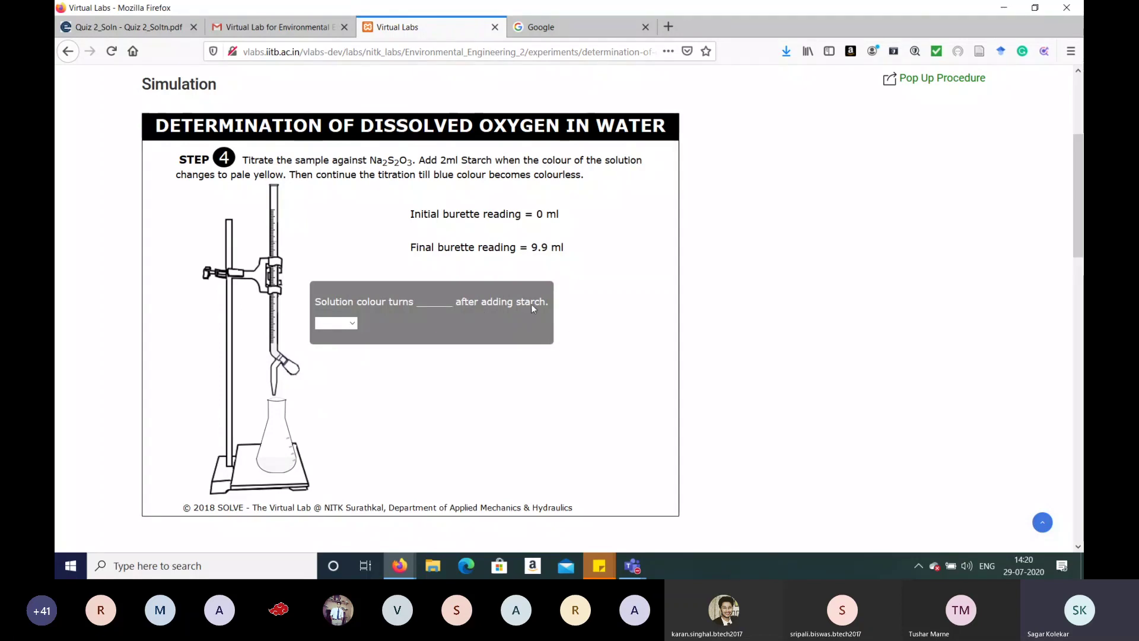
click(353, 322)
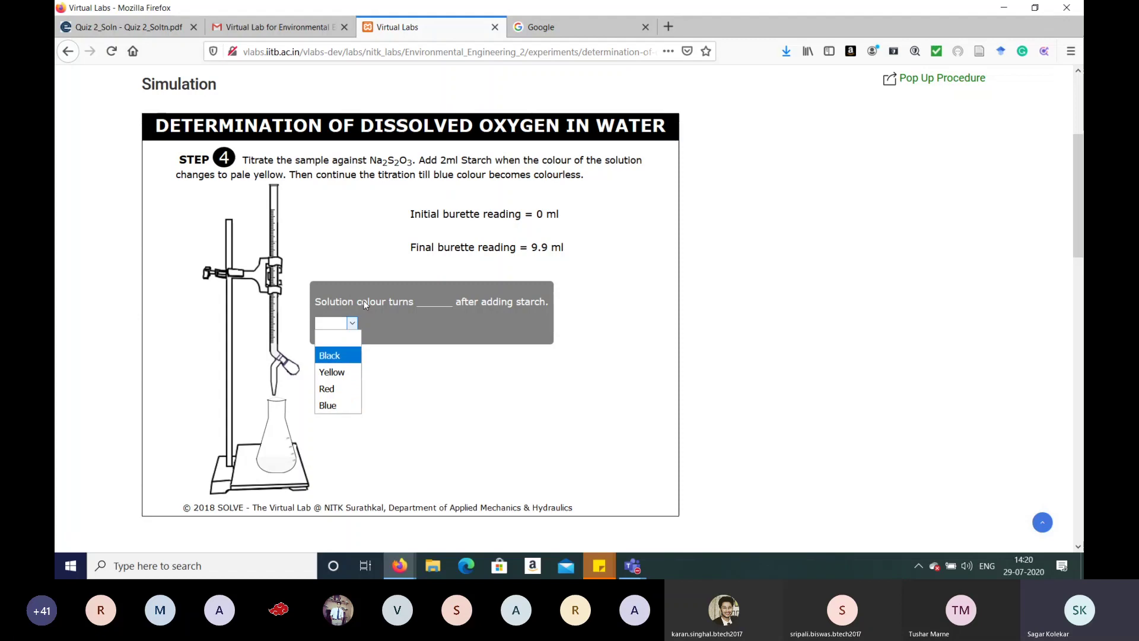
click(324, 408)
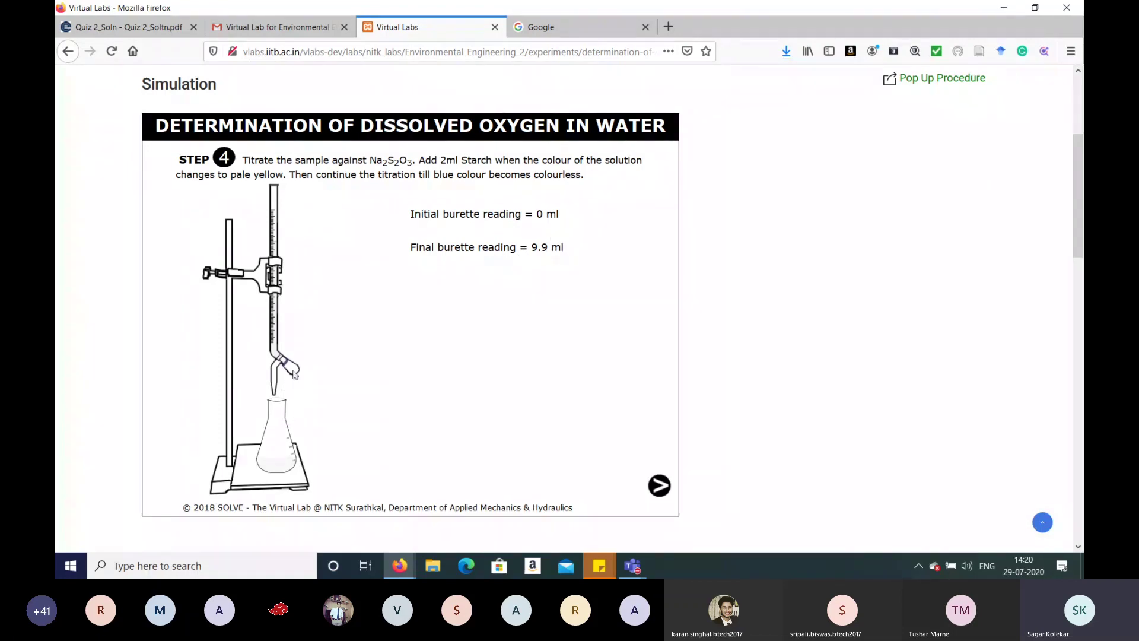
Proceed to the observations table and display the formula for the normality of Na2S2O3
click(660, 486)
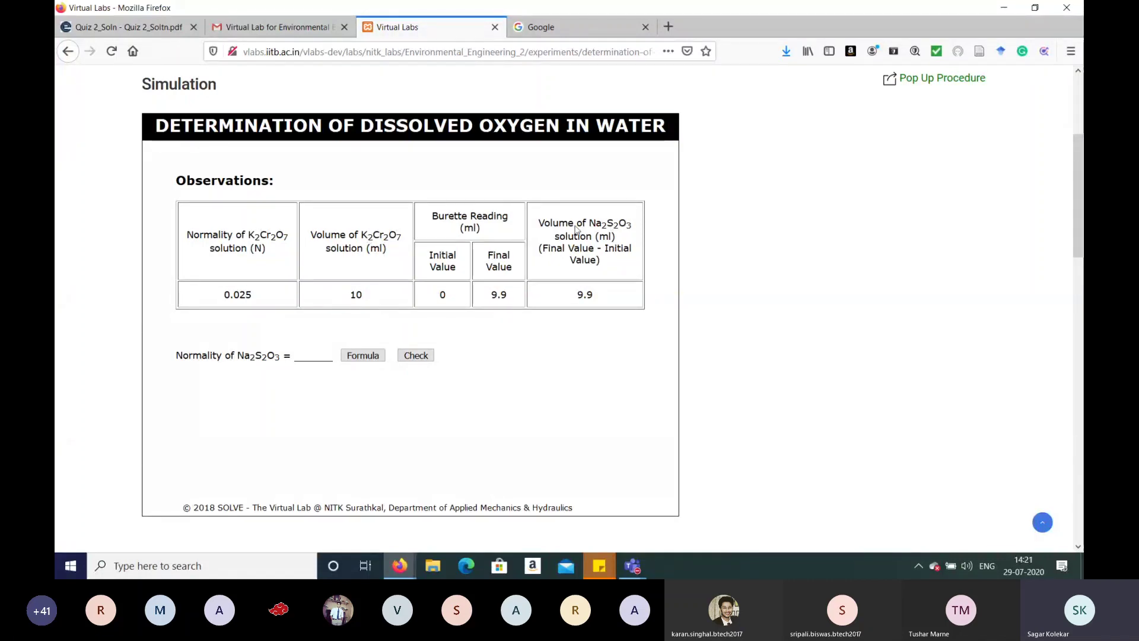
click(378, 357)
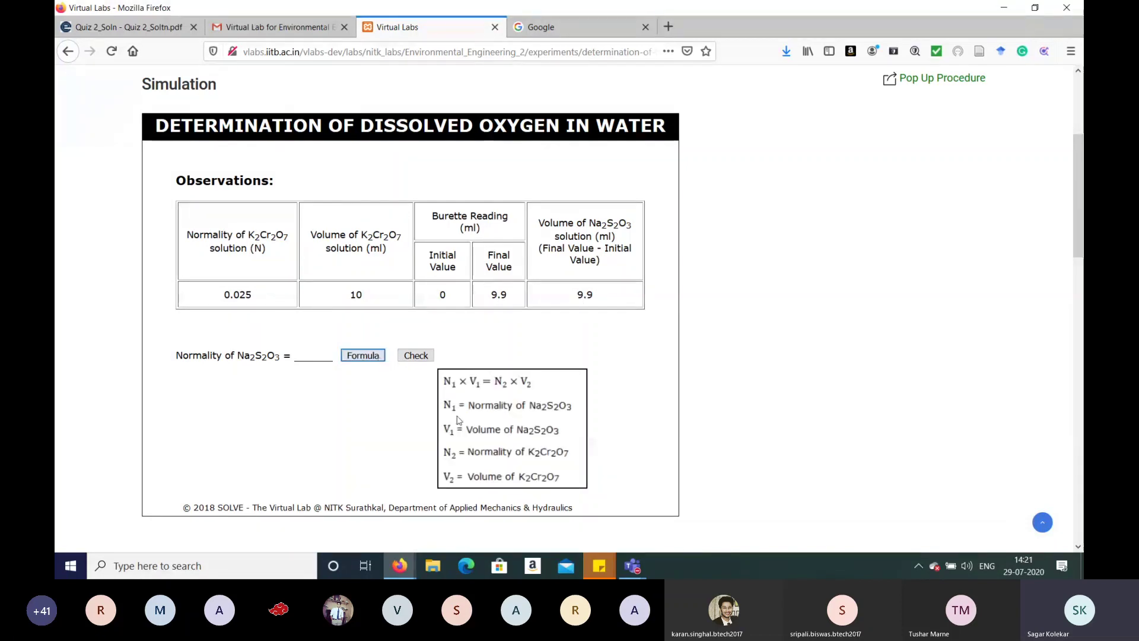
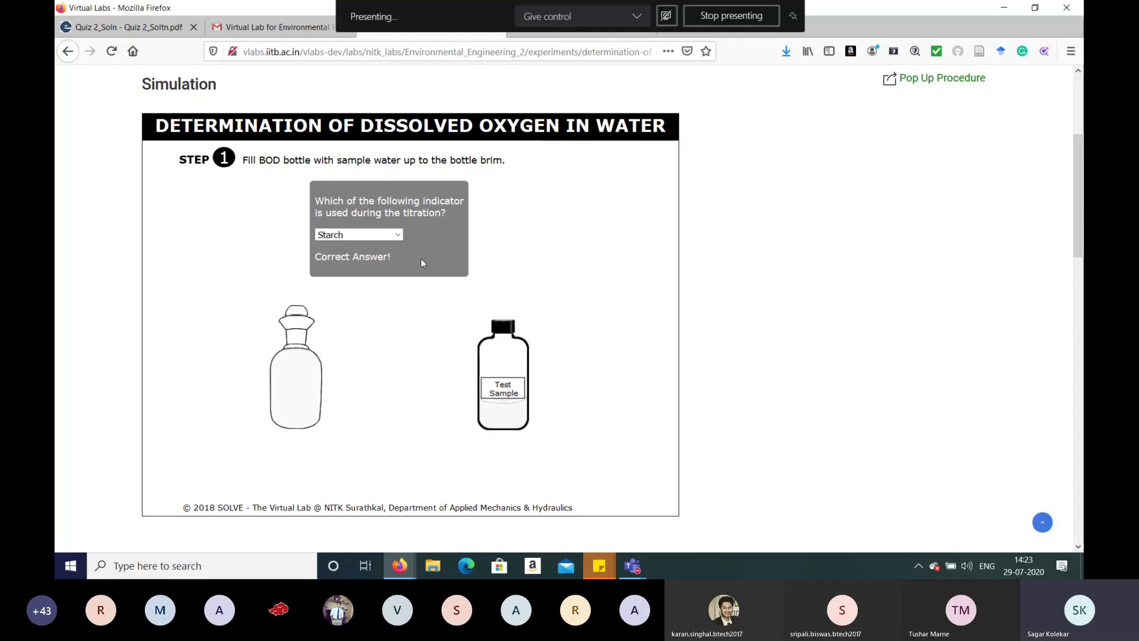
Add 2 ml of manganese sulfate (MnSO4) solution to the BOD bottle with the automatic pipette and close the bottle
click(653, 483)
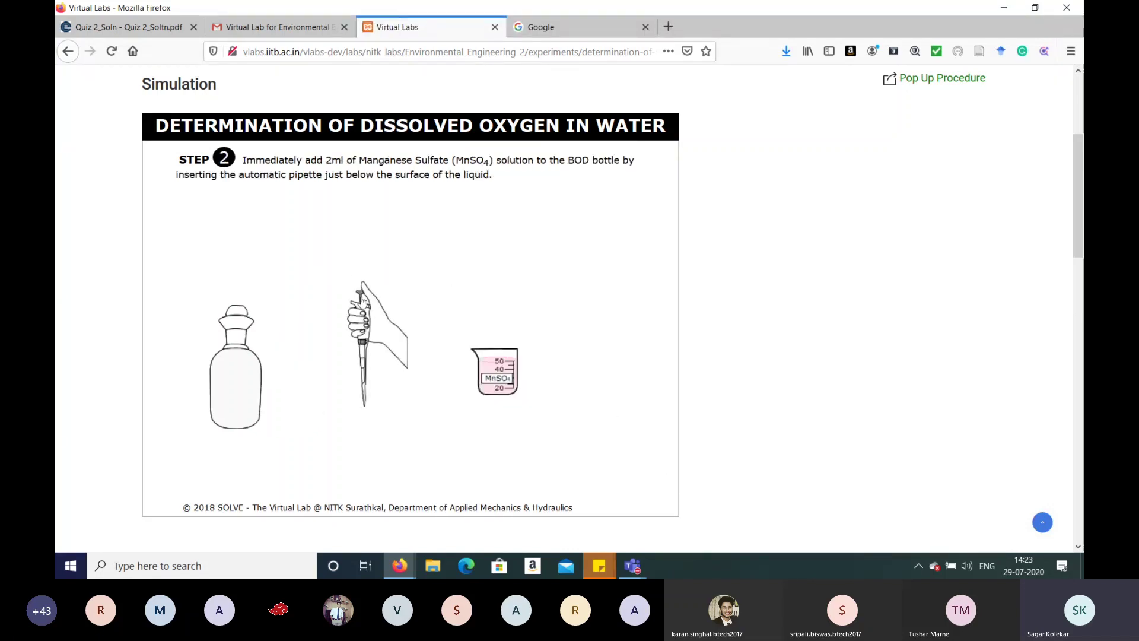
click(362, 301)
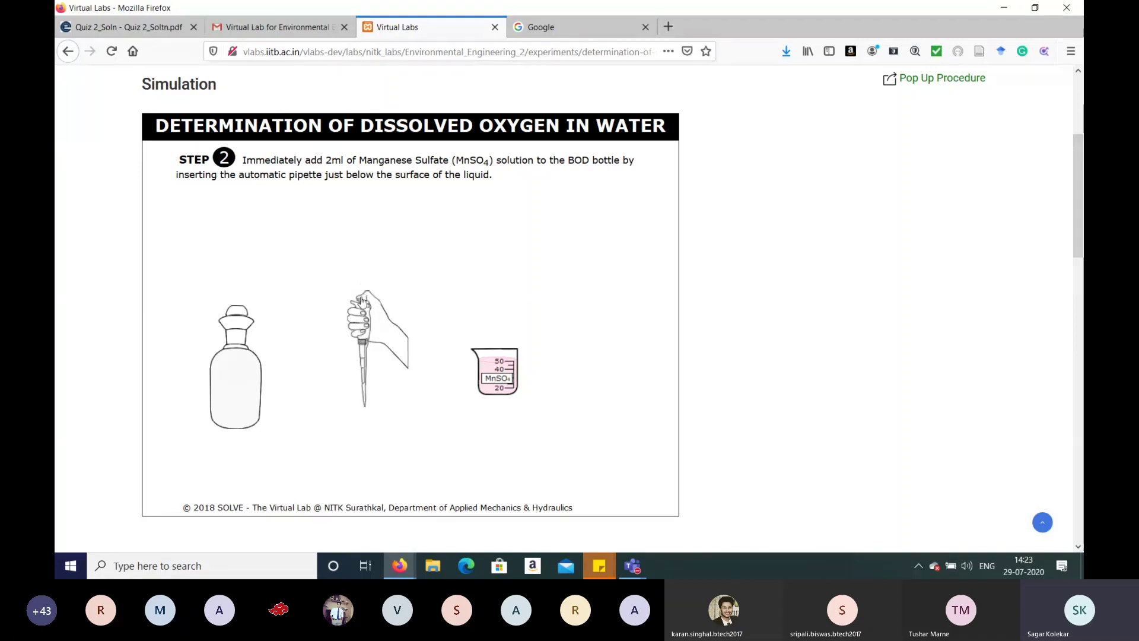
click(361, 342)
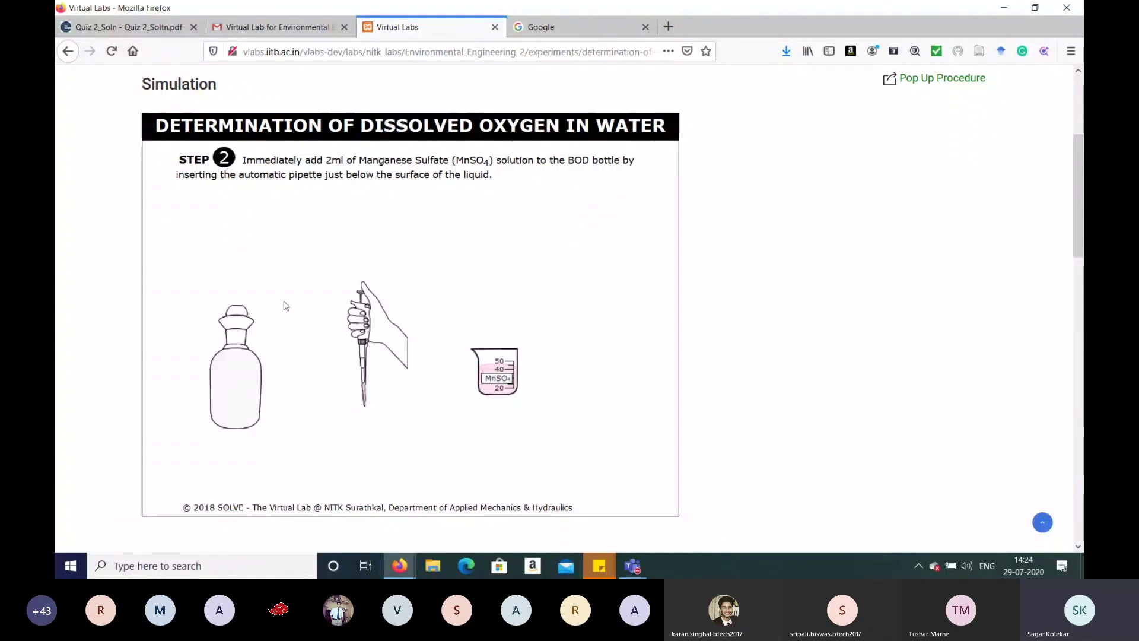
click(237, 315)
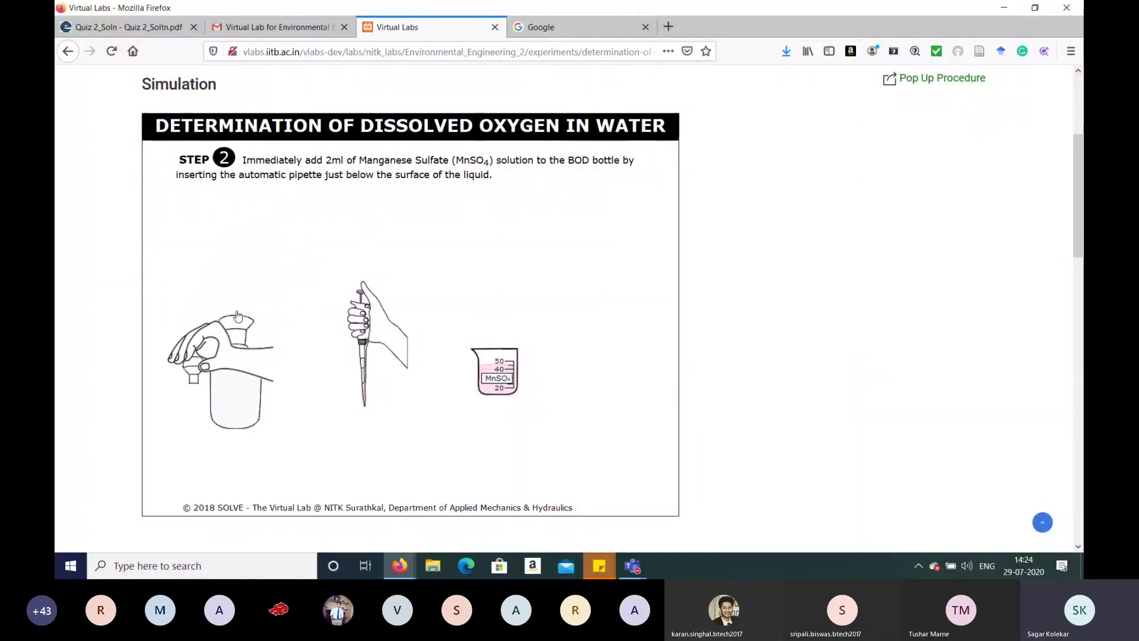
click(362, 332)
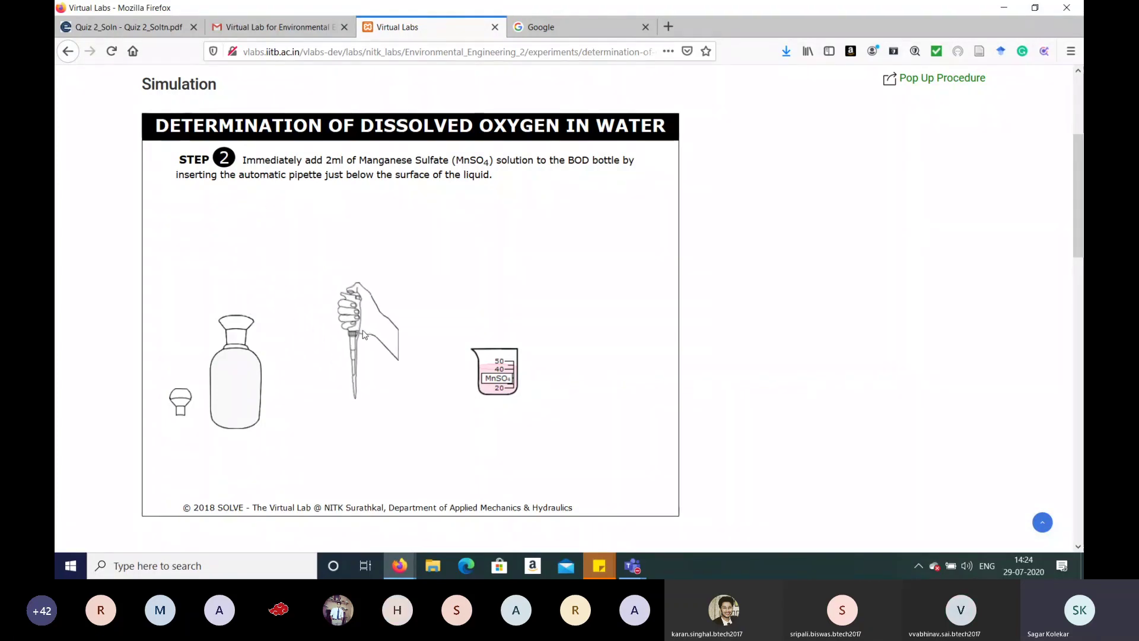
click(181, 402)
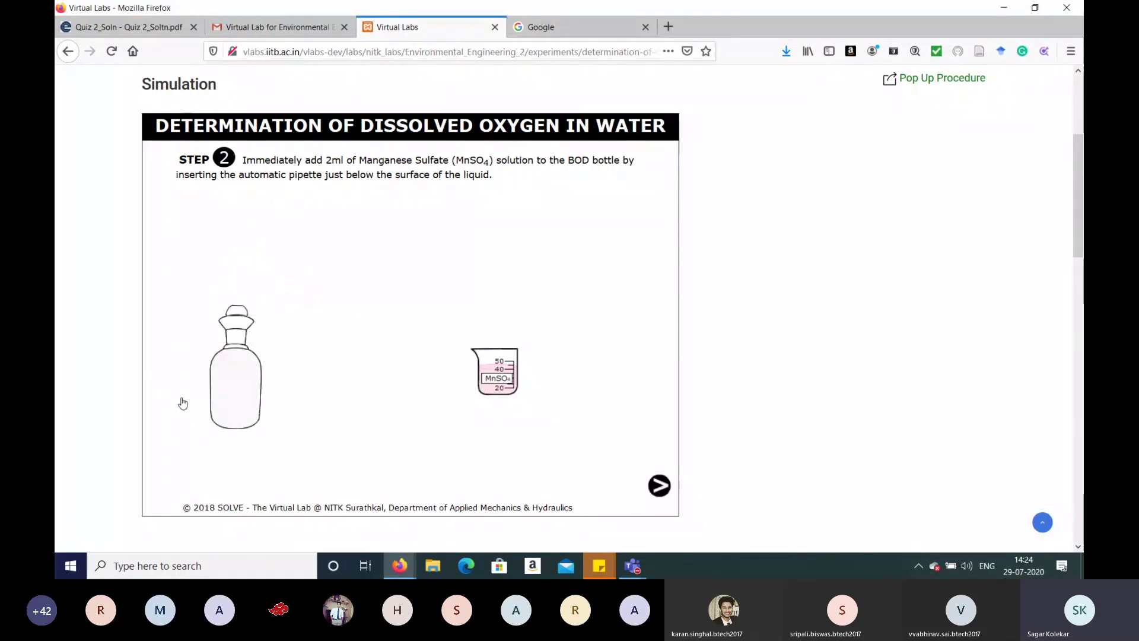
Add 2 ml of Alkali-Iodide-Azide reagent to the BOD bottle with the automatic pipette, closing both bottles again
click(657, 488)
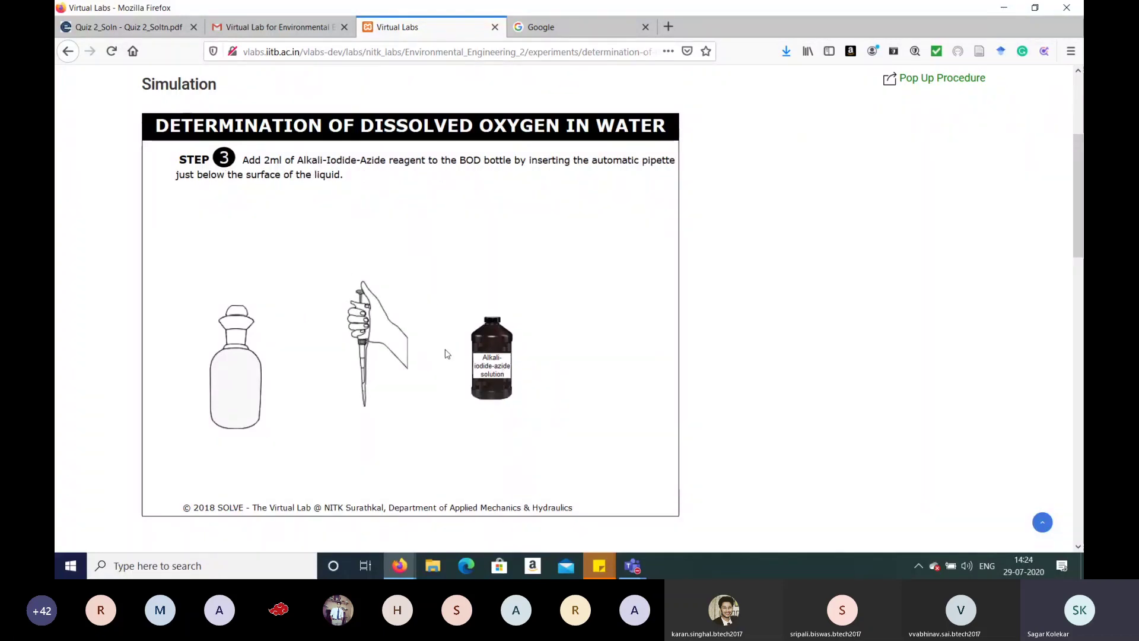
click(363, 293)
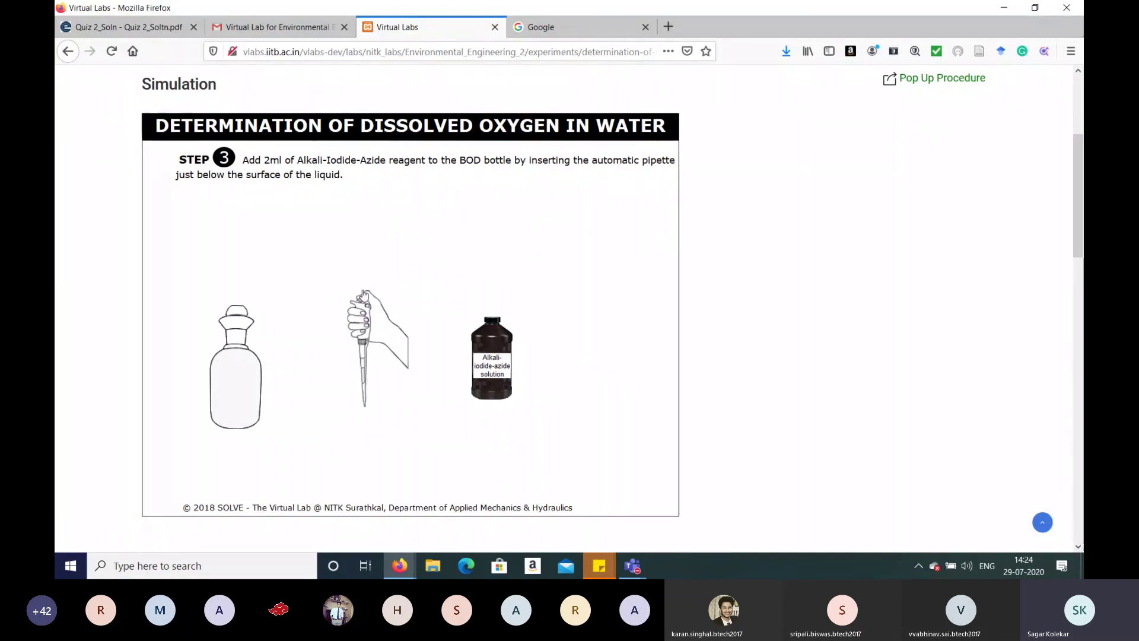
click(496, 326)
click(363, 324)
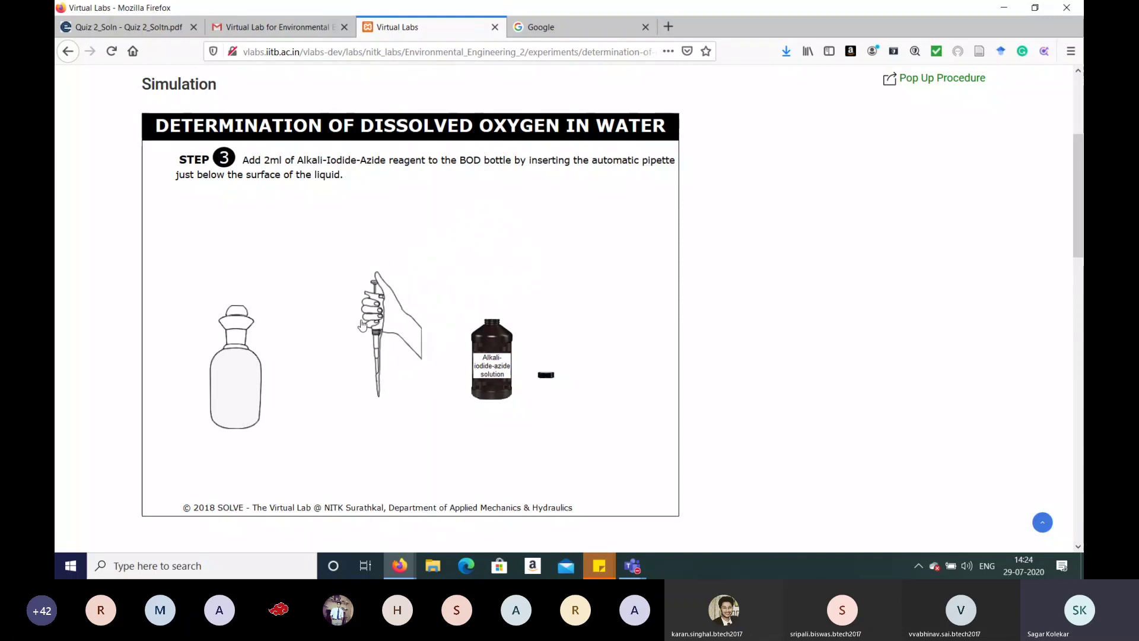
click(548, 376)
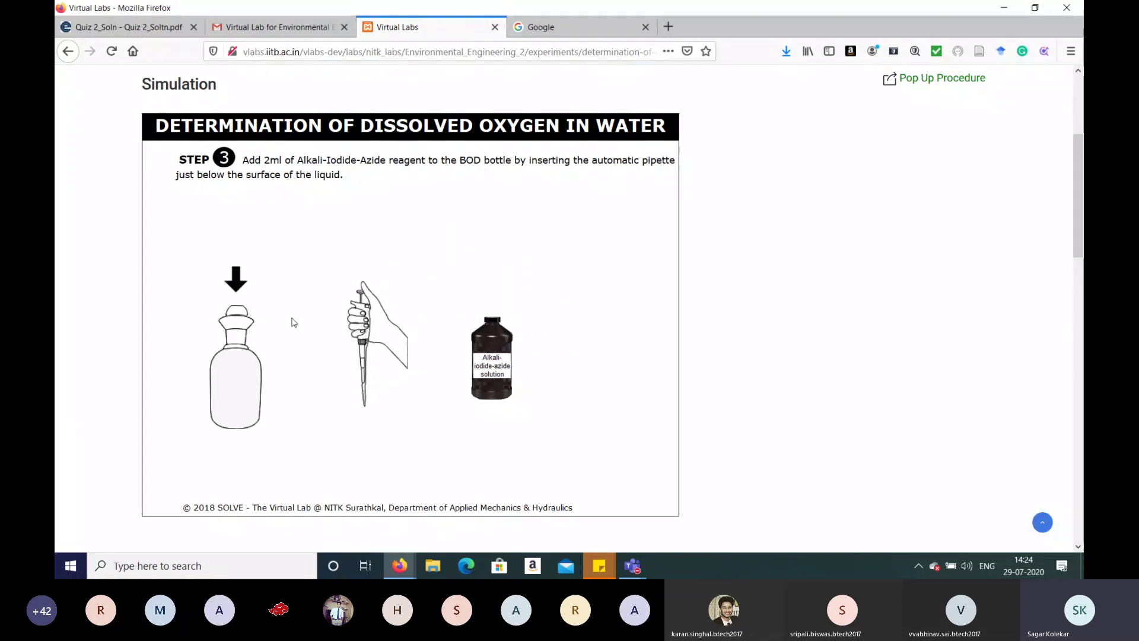
click(242, 323)
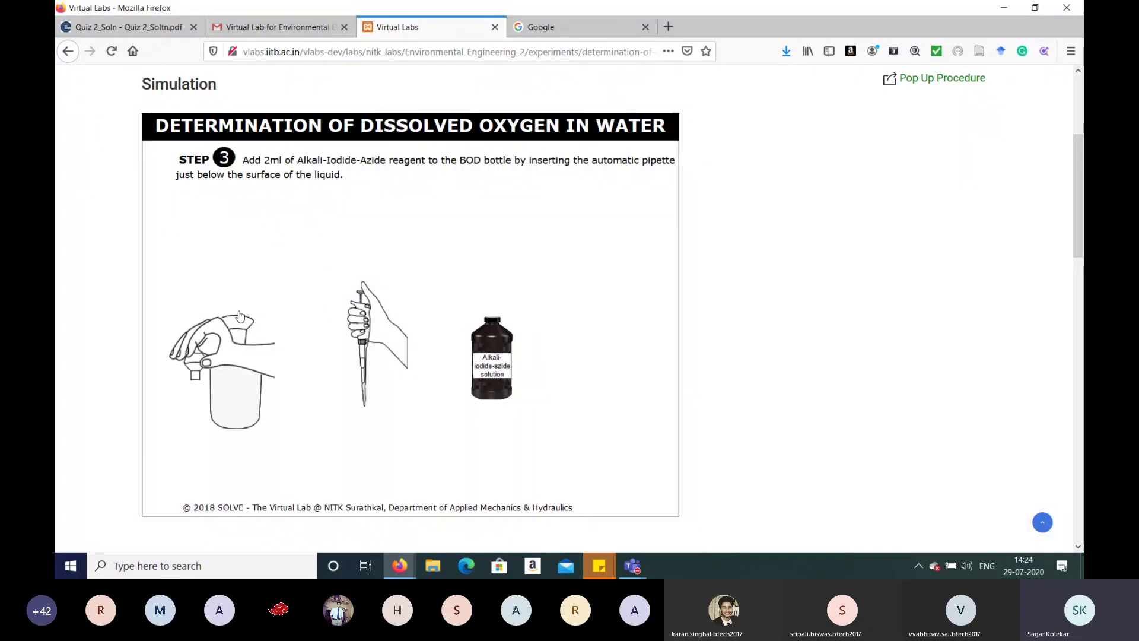
click(364, 319)
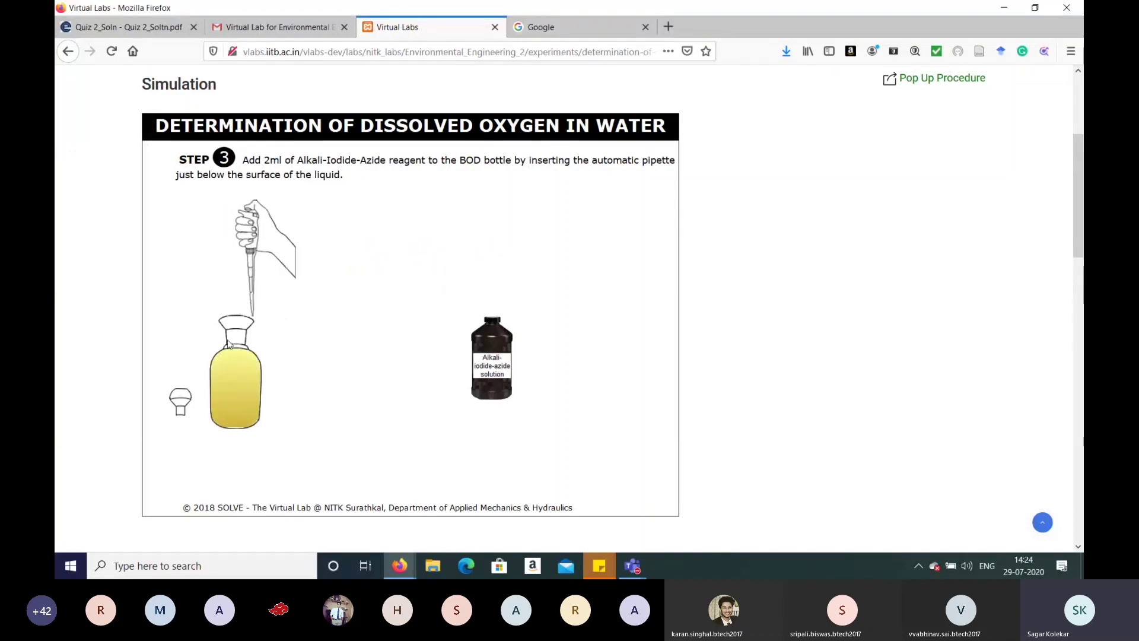
click(188, 403)
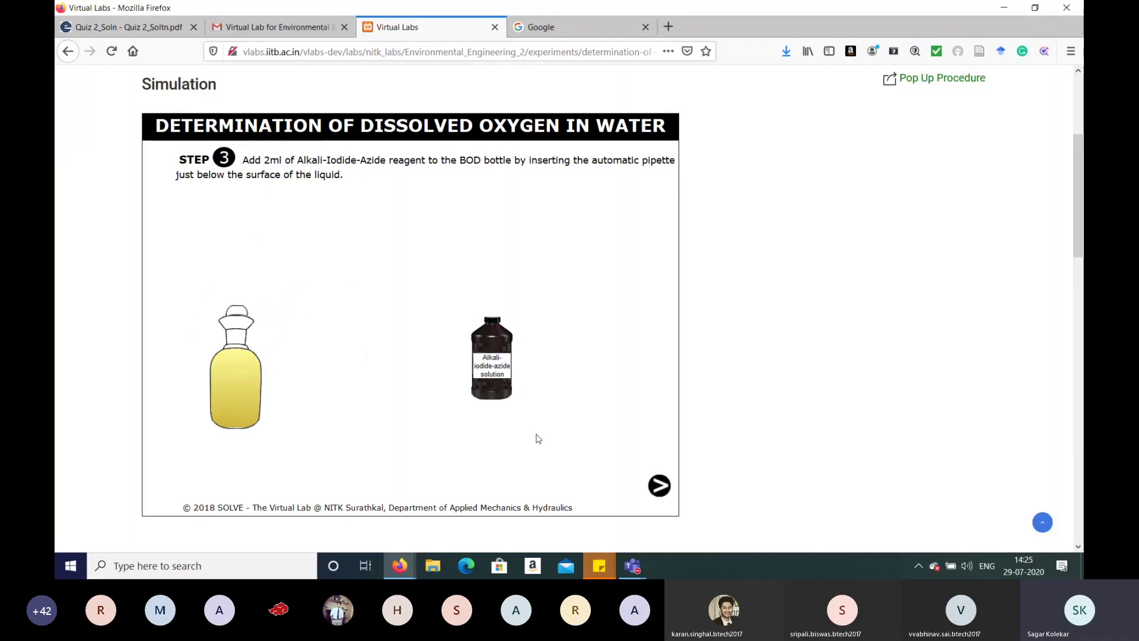
Mix the sample by inverting the BOD bottle, let the precipitate settle, and proceed to the sulphuric acid stage
click(659, 486)
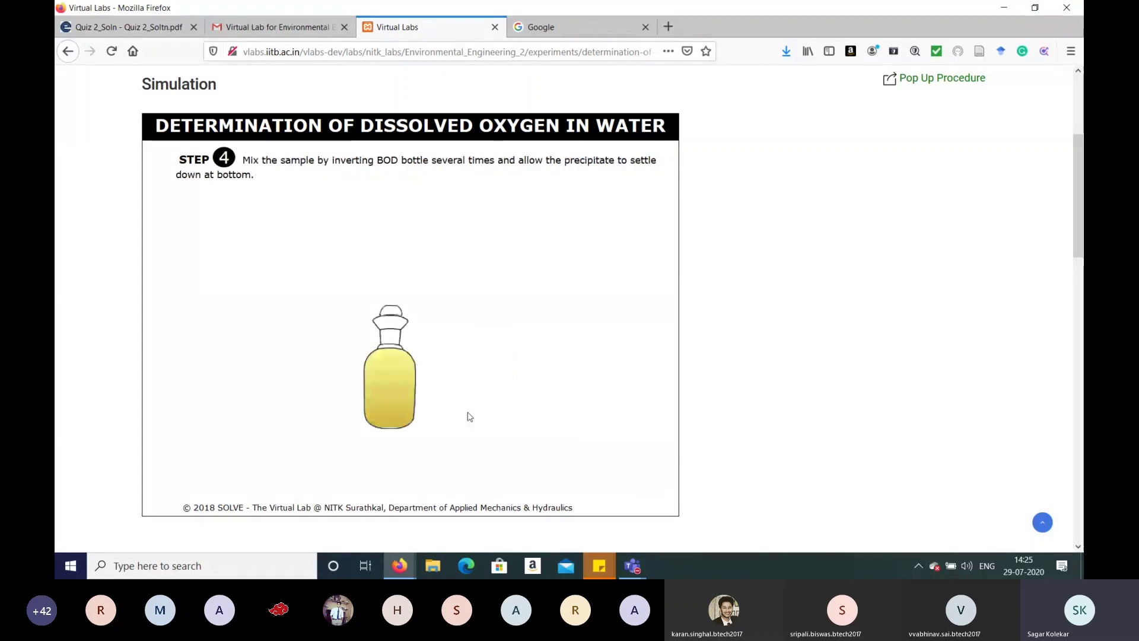
click(393, 392)
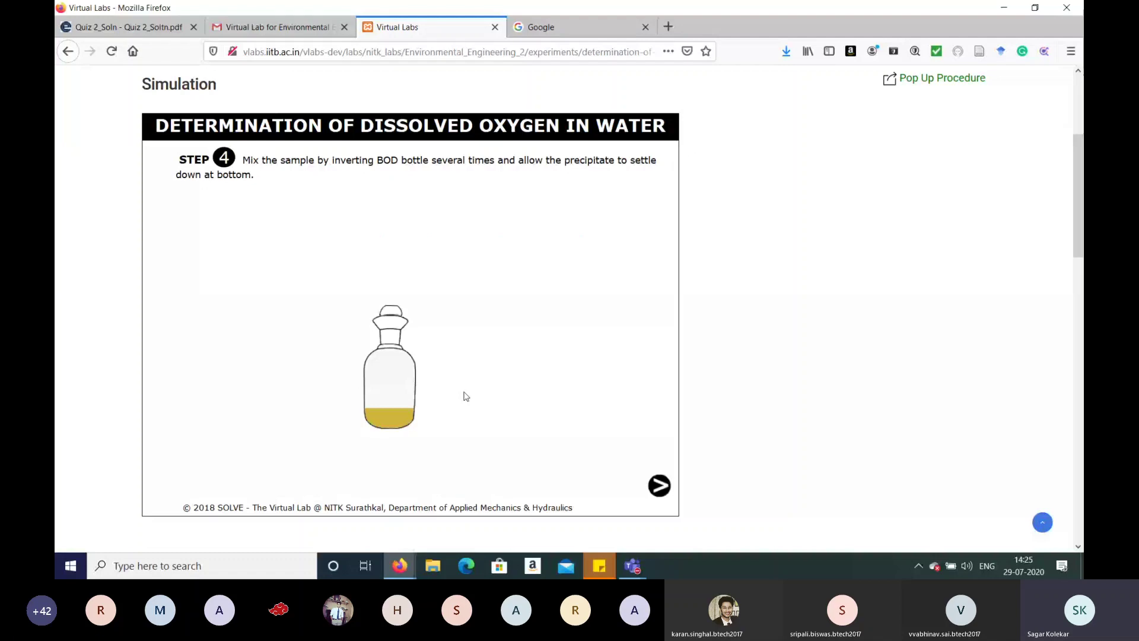
click(663, 489)
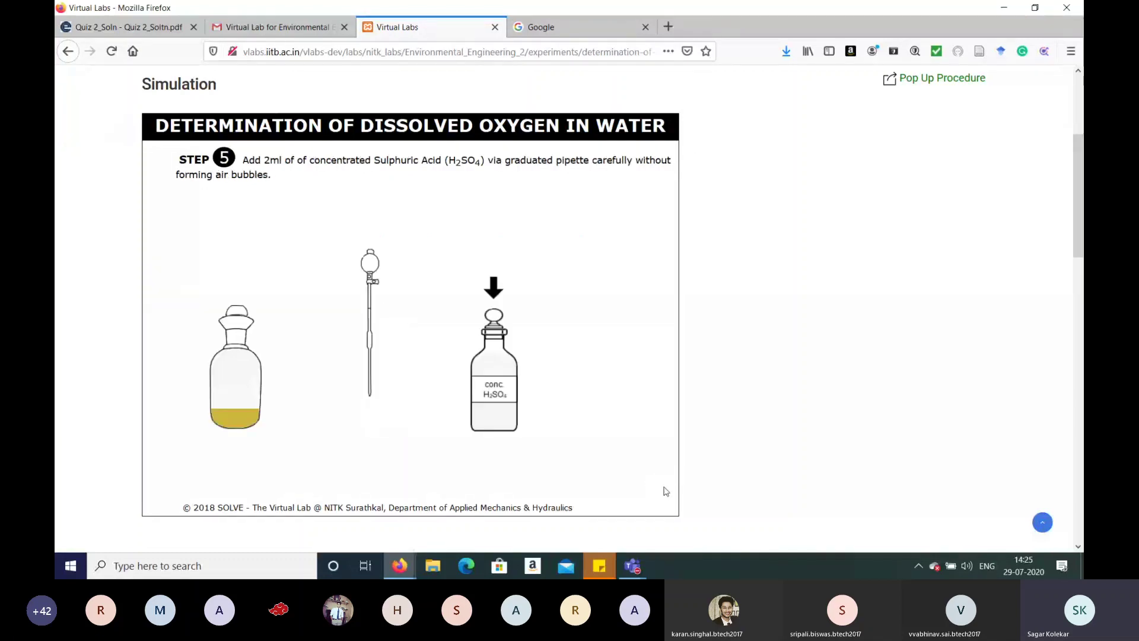
Add 2 ml of concentrated sulphuric acid (H2SO4) to the BOD bottle with the graduated pipette and close the bottle
click(496, 318)
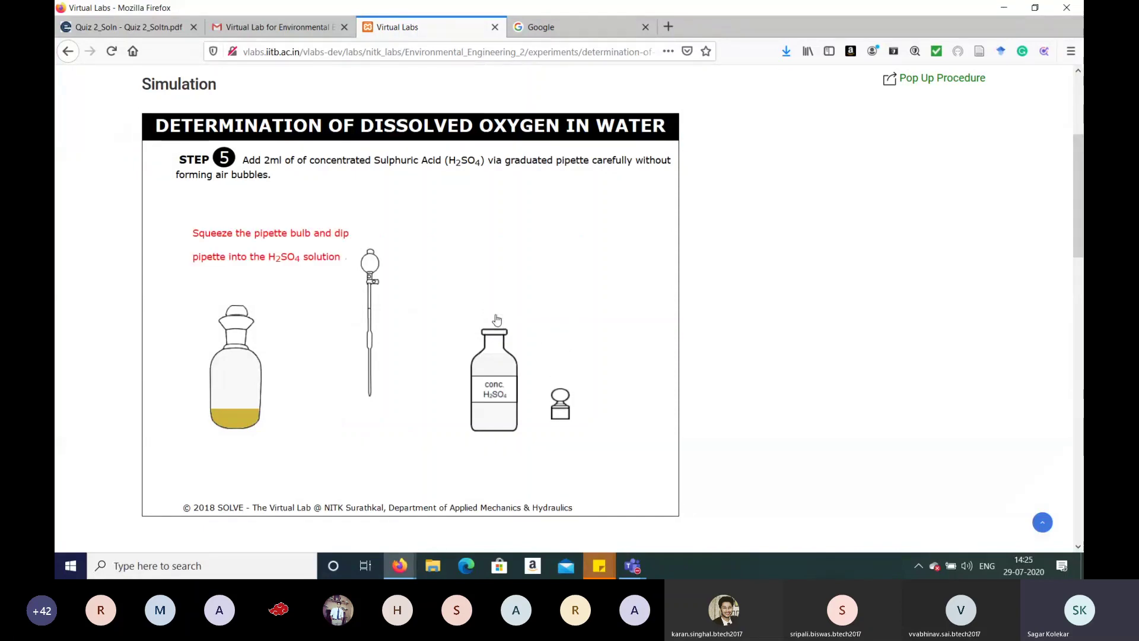
click(367, 263)
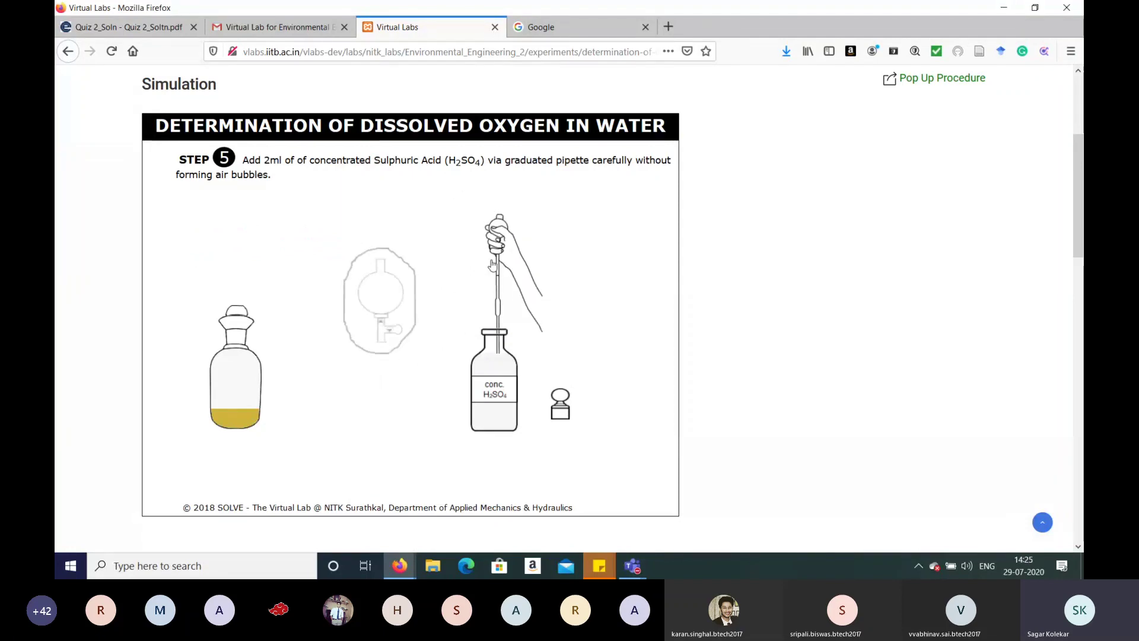
click(381, 323)
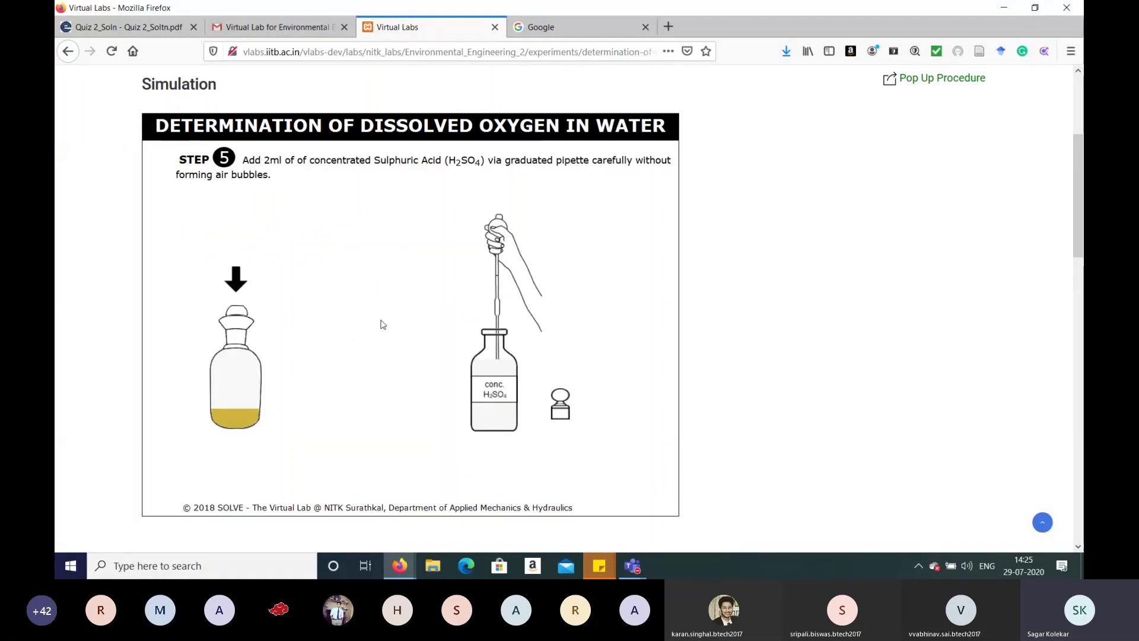
click(239, 322)
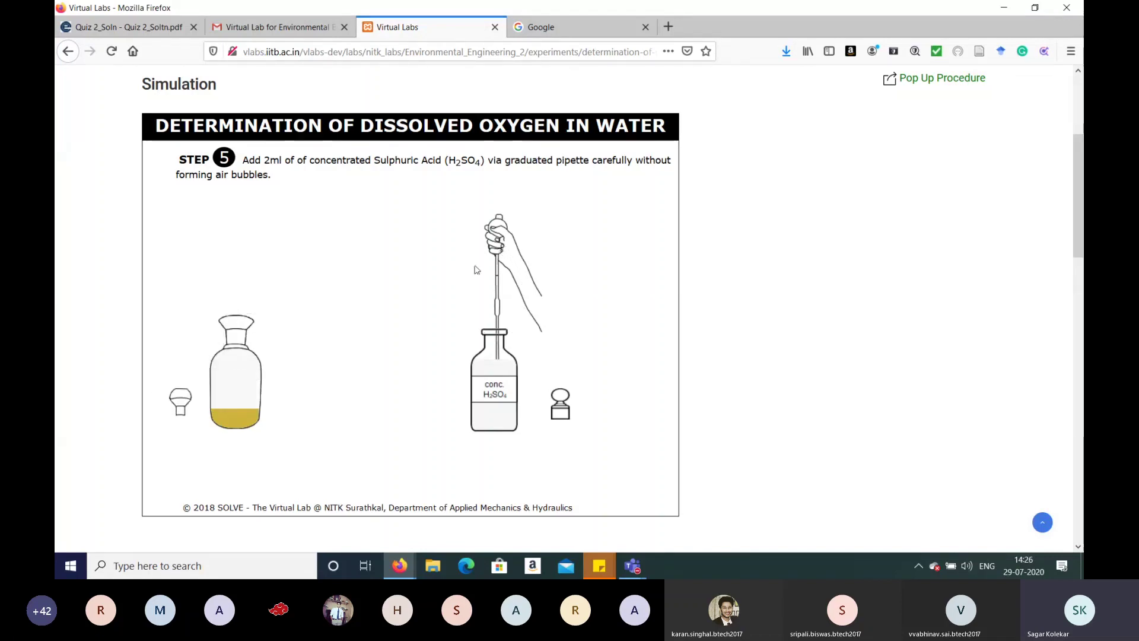
click(508, 246)
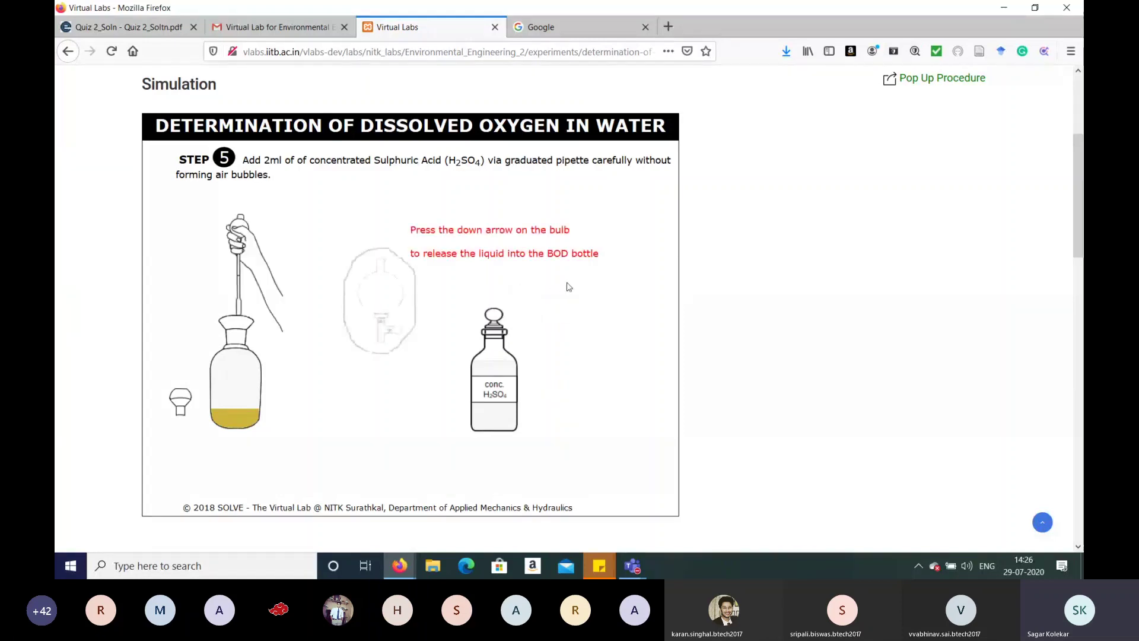
click(390, 336)
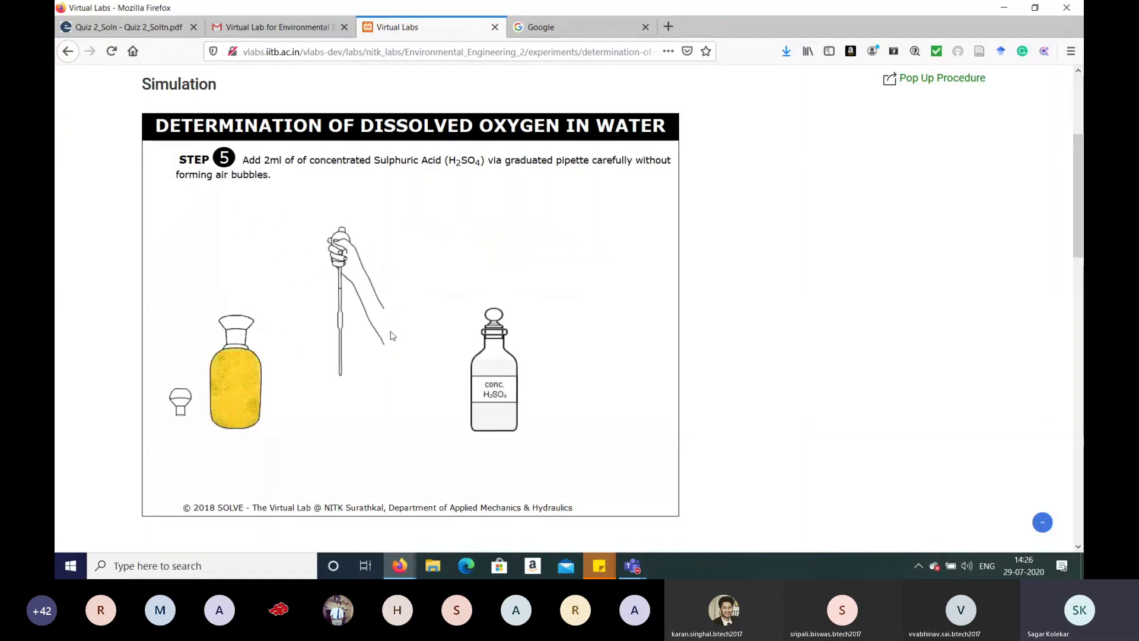
click(183, 408)
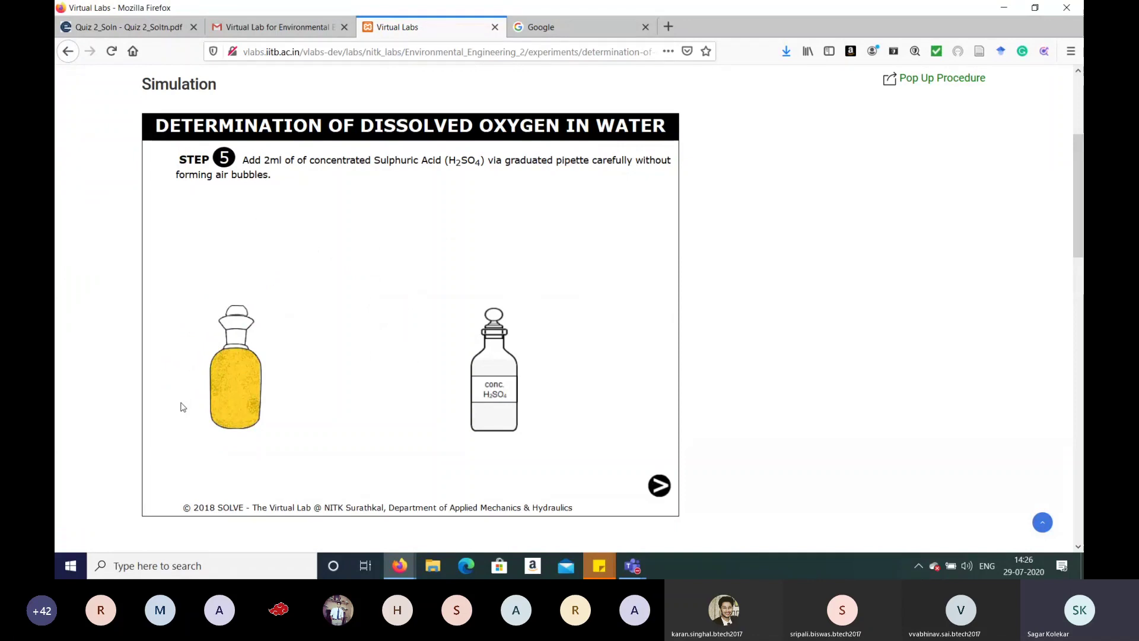
Mix the sample by inverting the BOD bottle until the precipitate dissolves, and proceed to the conical flask stage
click(661, 488)
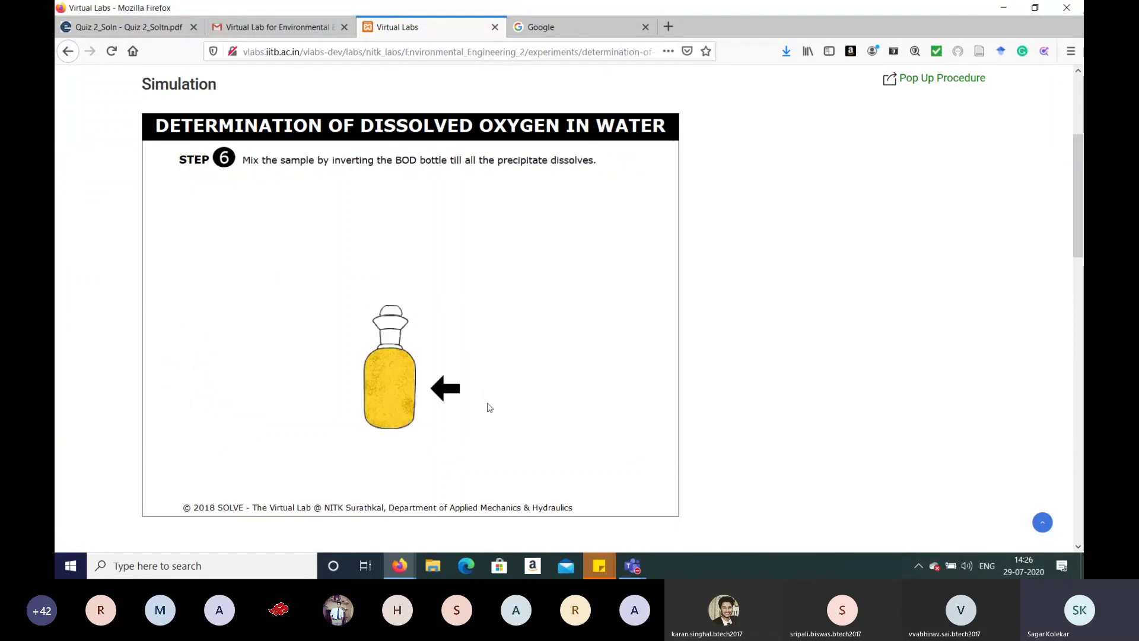
click(399, 390)
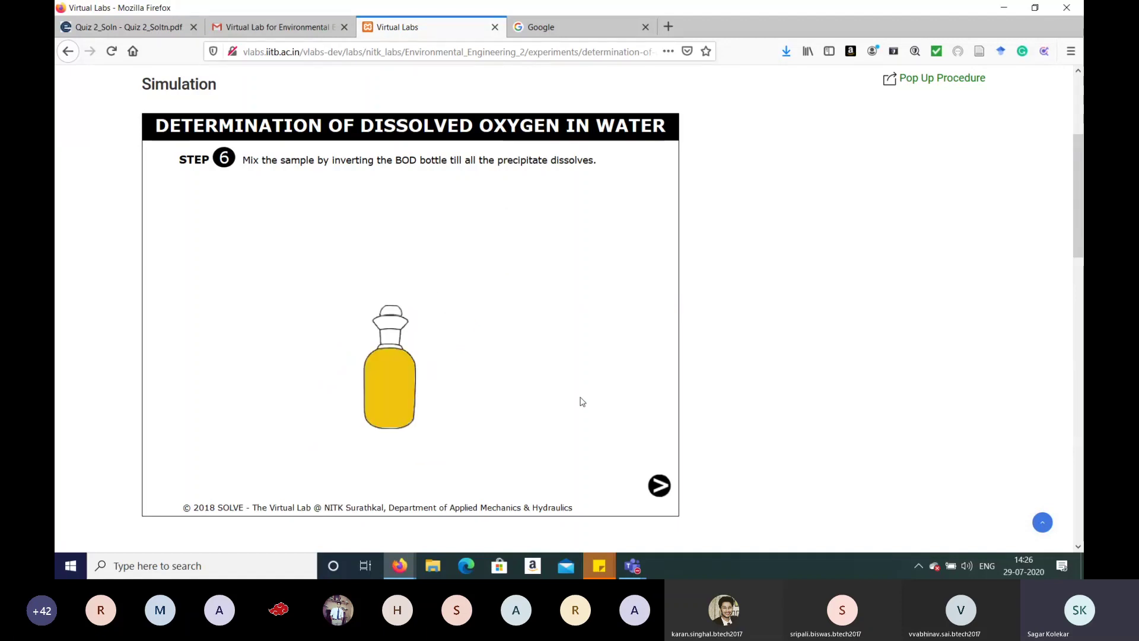
click(660, 486)
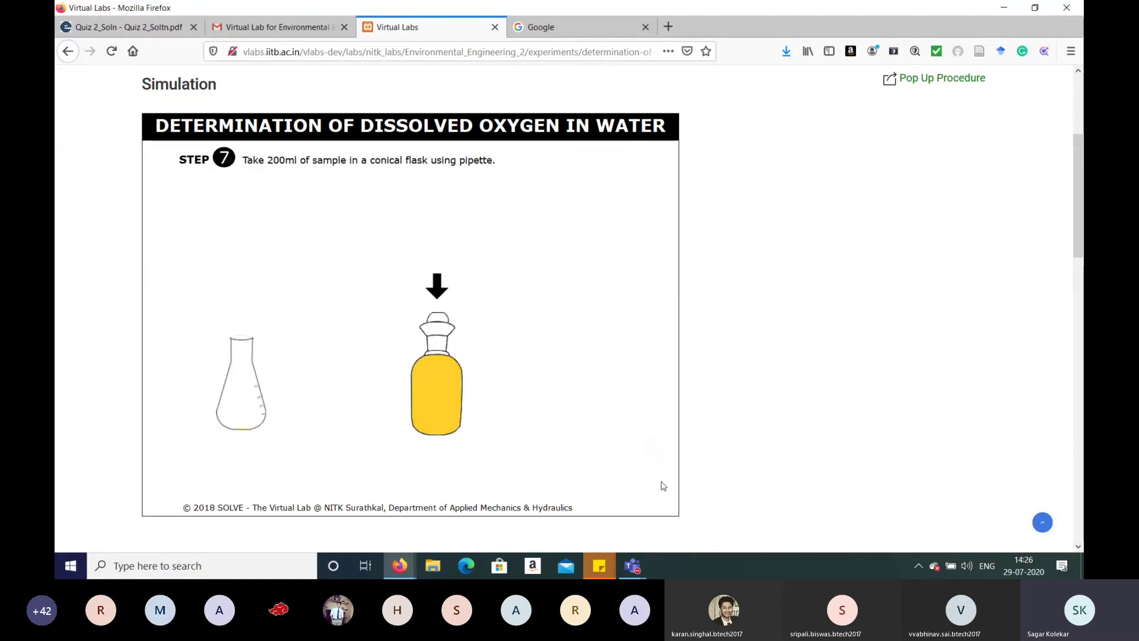
Transfer 200 ml of sample from the BOD bottle to the conical flask in two pipette fills
click(439, 324)
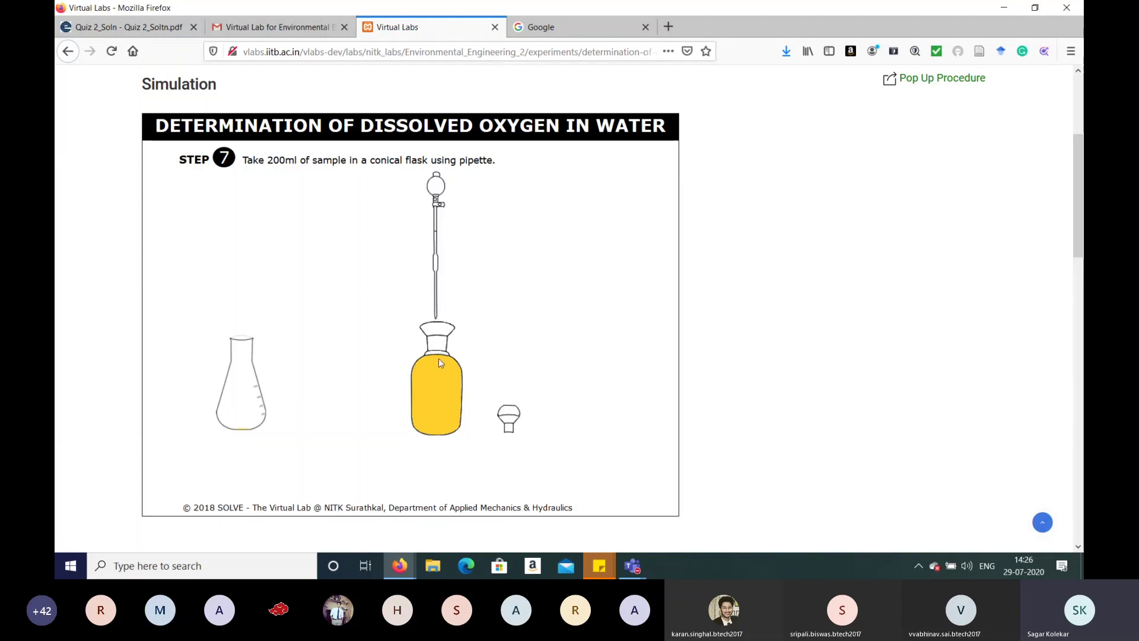
click(428, 197)
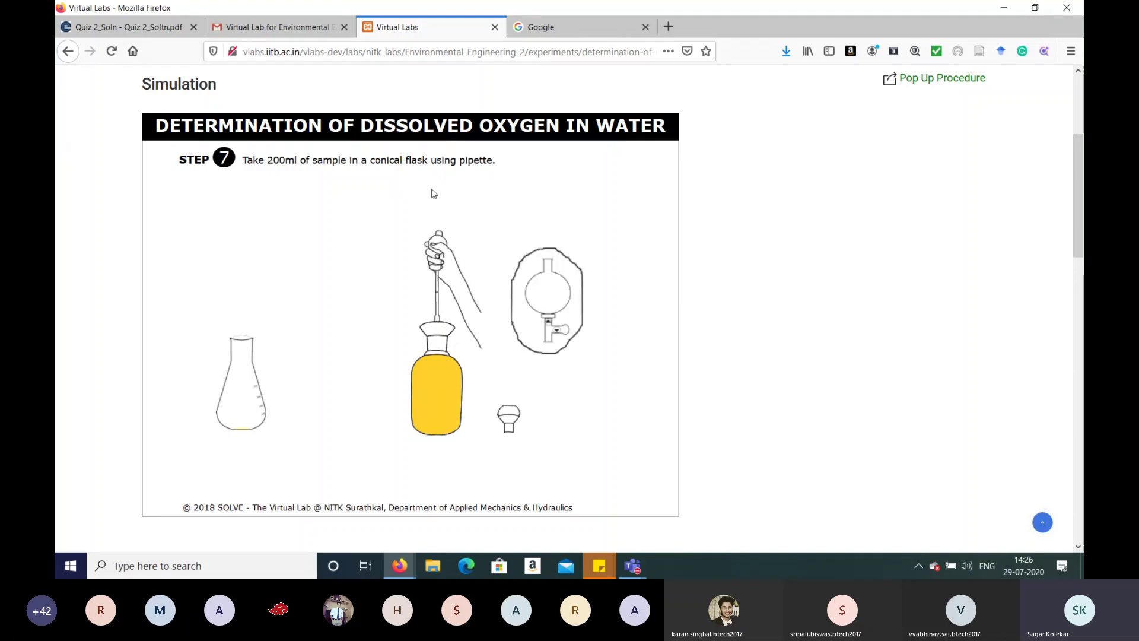
click(549, 327)
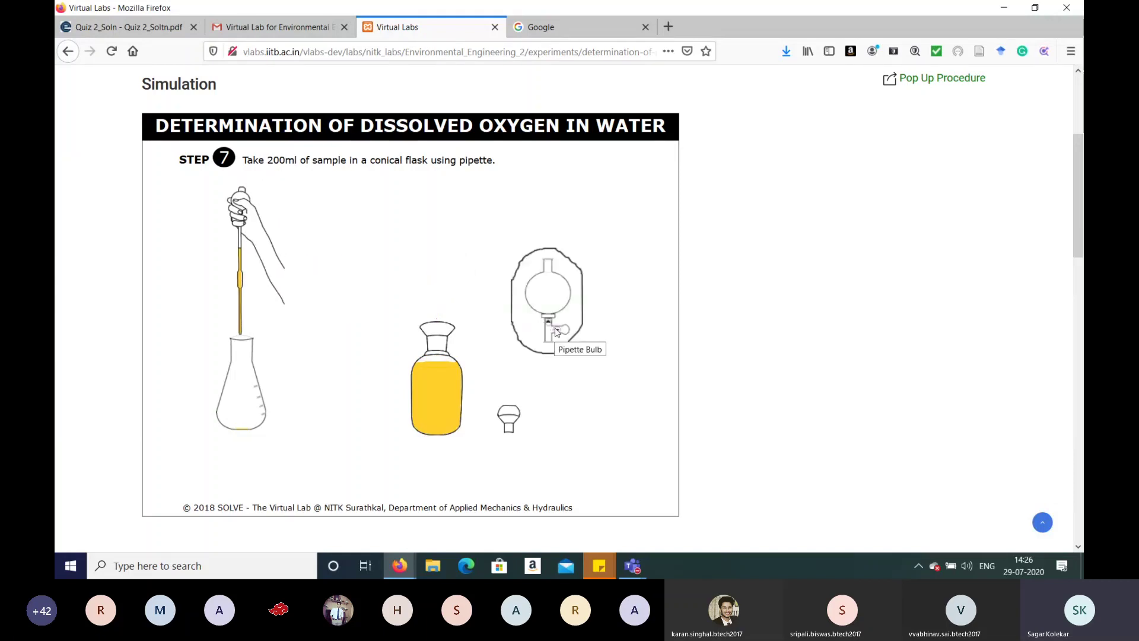
click(559, 336)
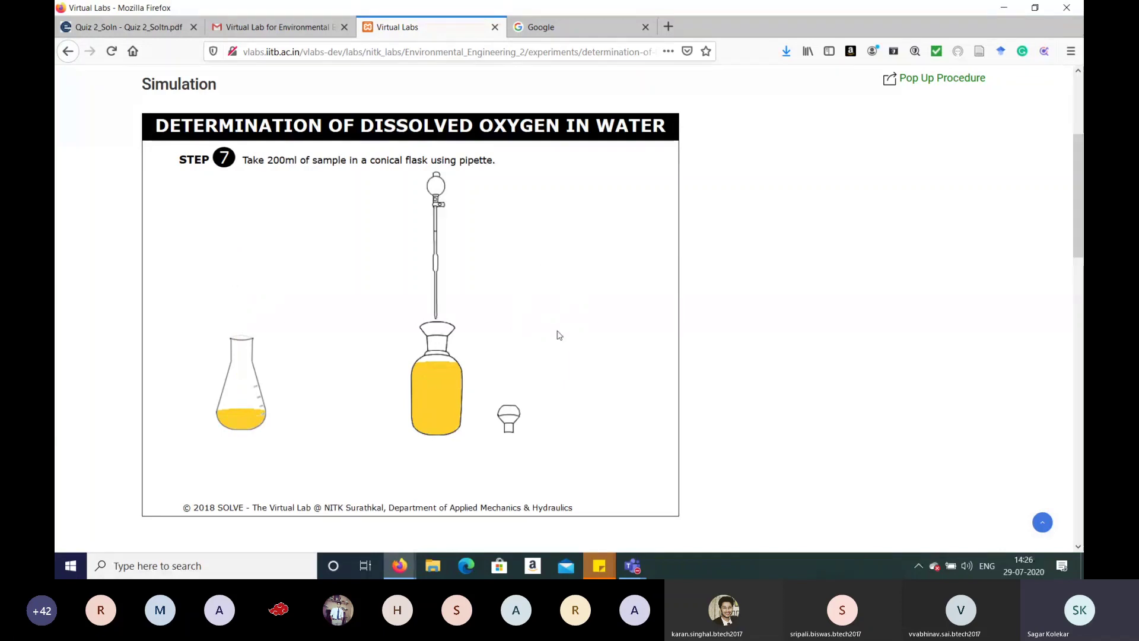
click(436, 190)
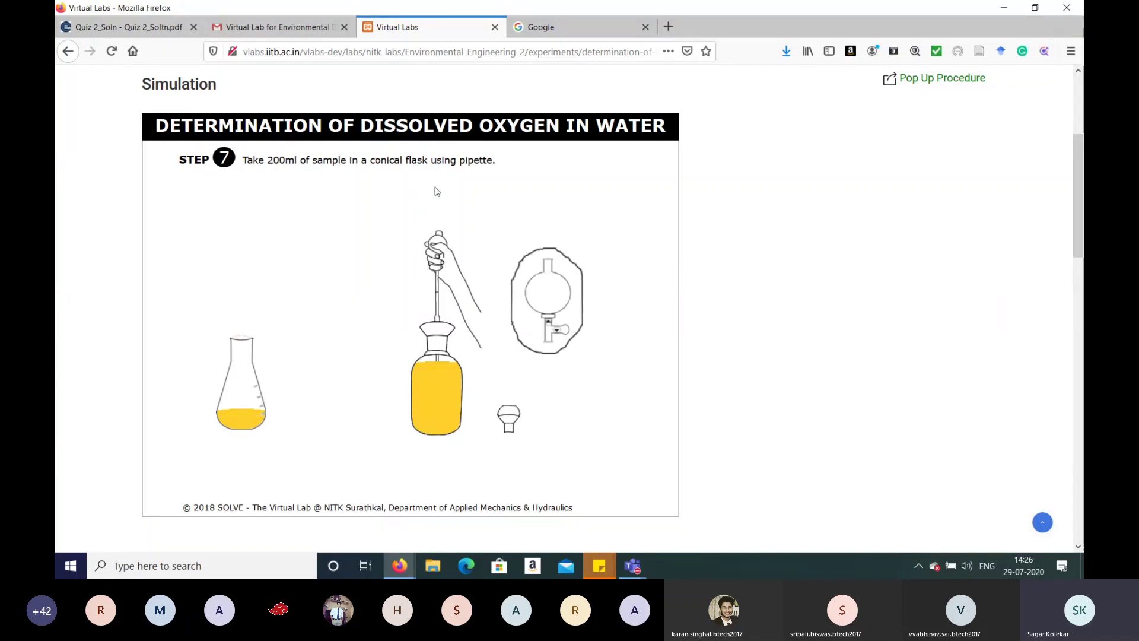
click(549, 325)
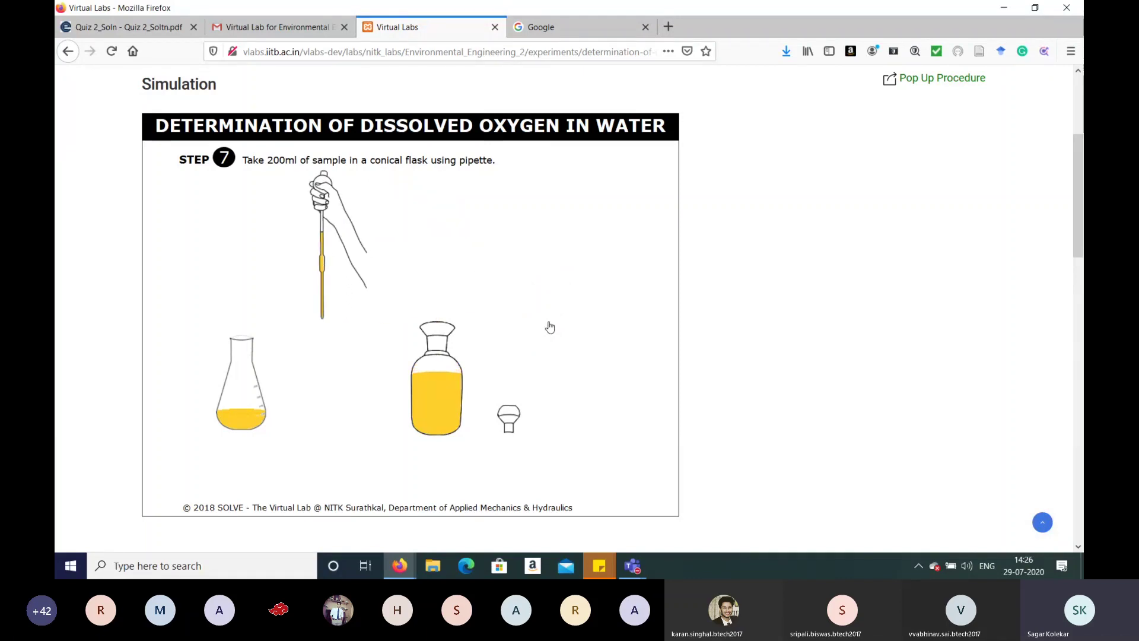
click(551, 326)
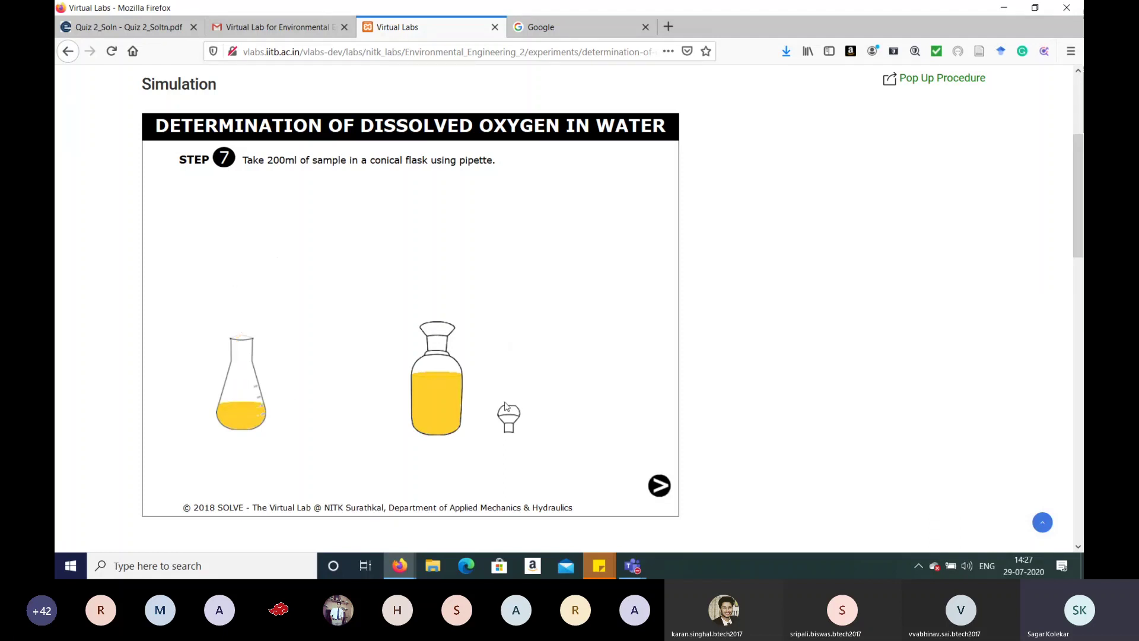
Proceed to the burette stage and fill the burette with sodium thiosulfate (Na2S2O3) solution, closing the reagent bottle and removing the funnel
click(659, 487)
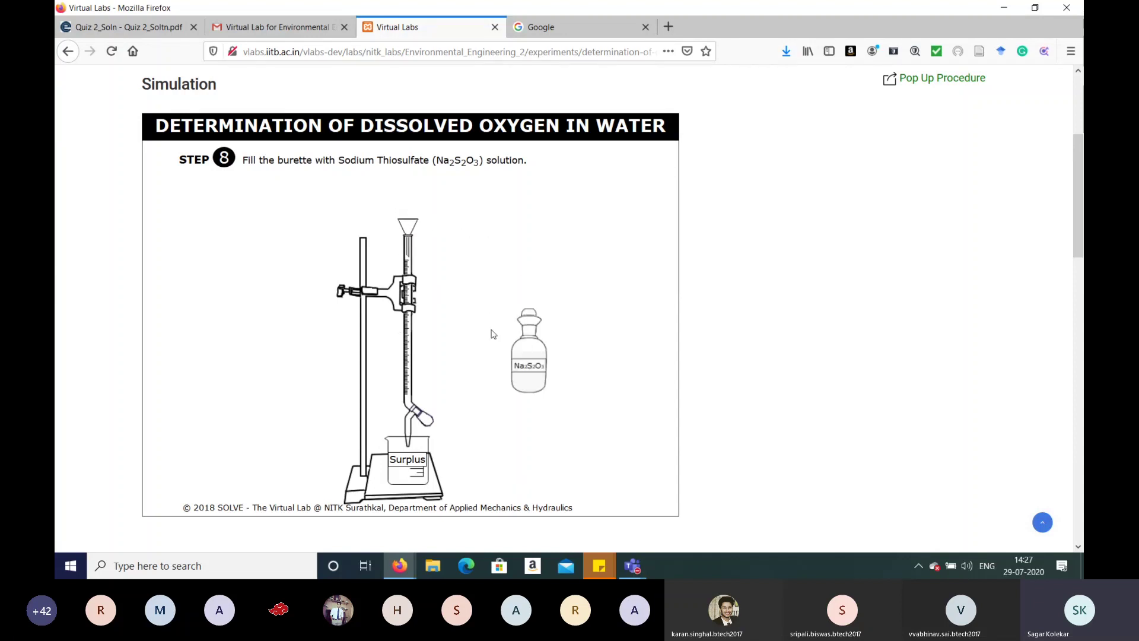
click(533, 320)
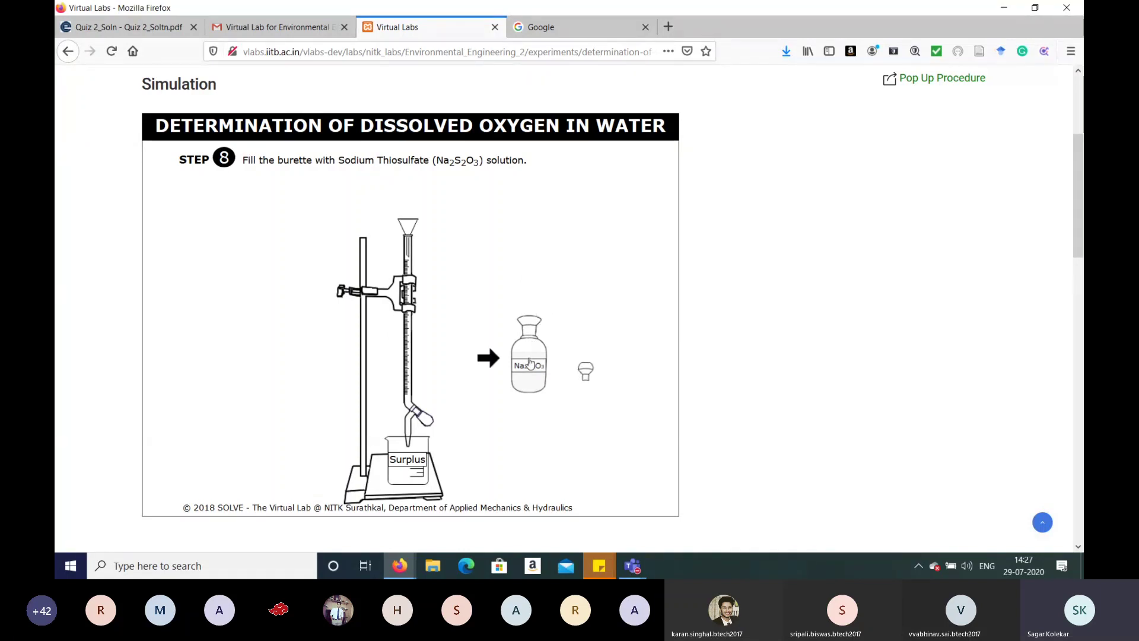
click(530, 363)
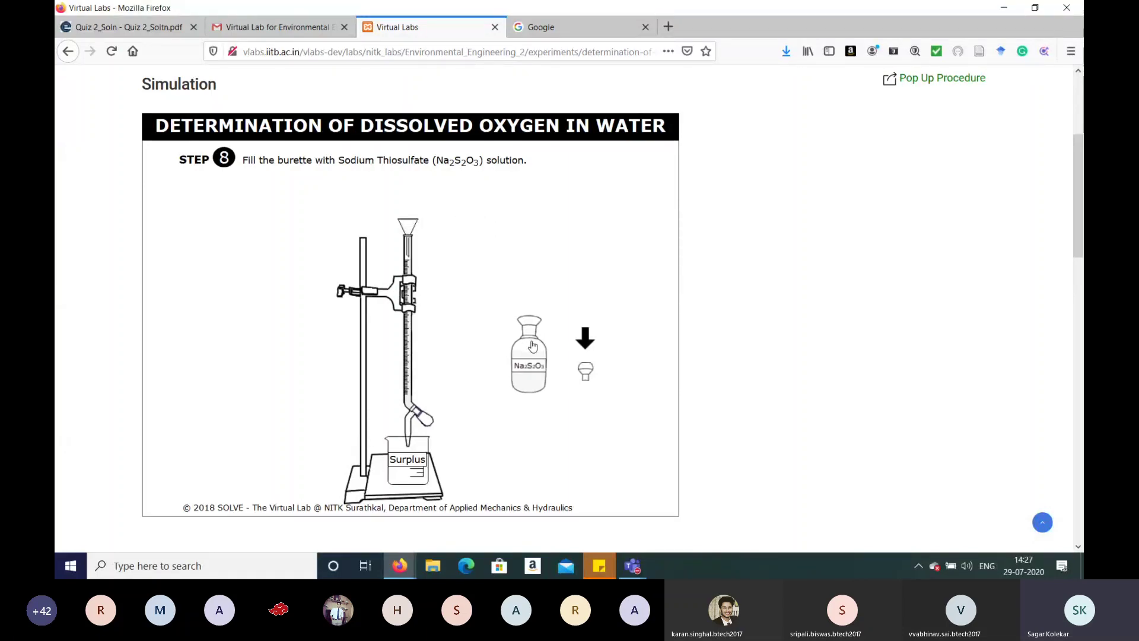
click(587, 375)
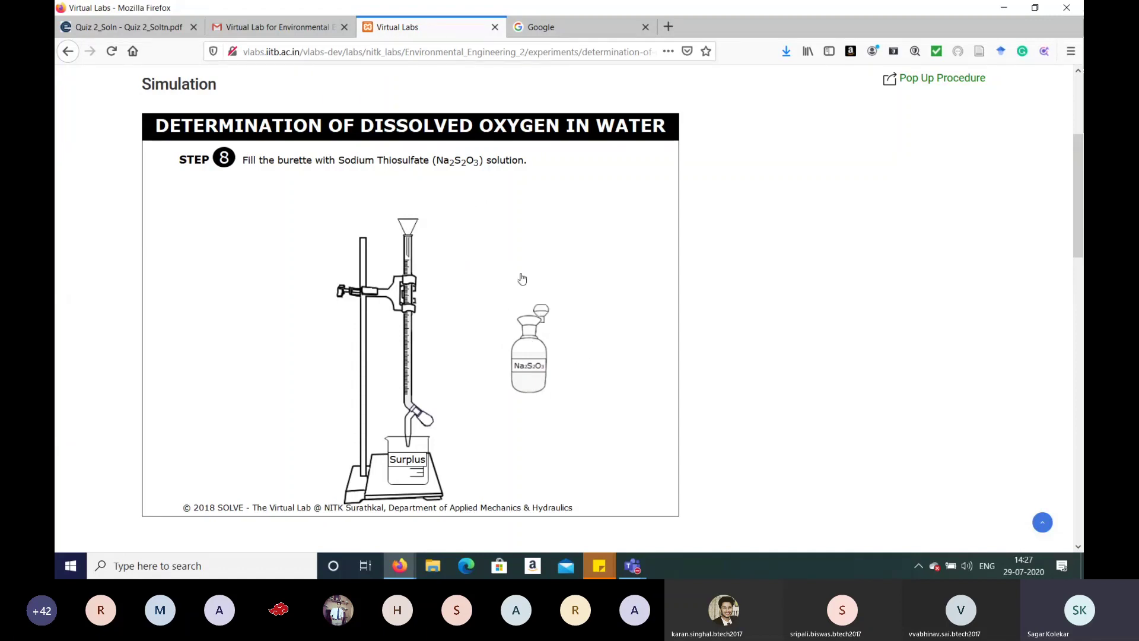
click(407, 232)
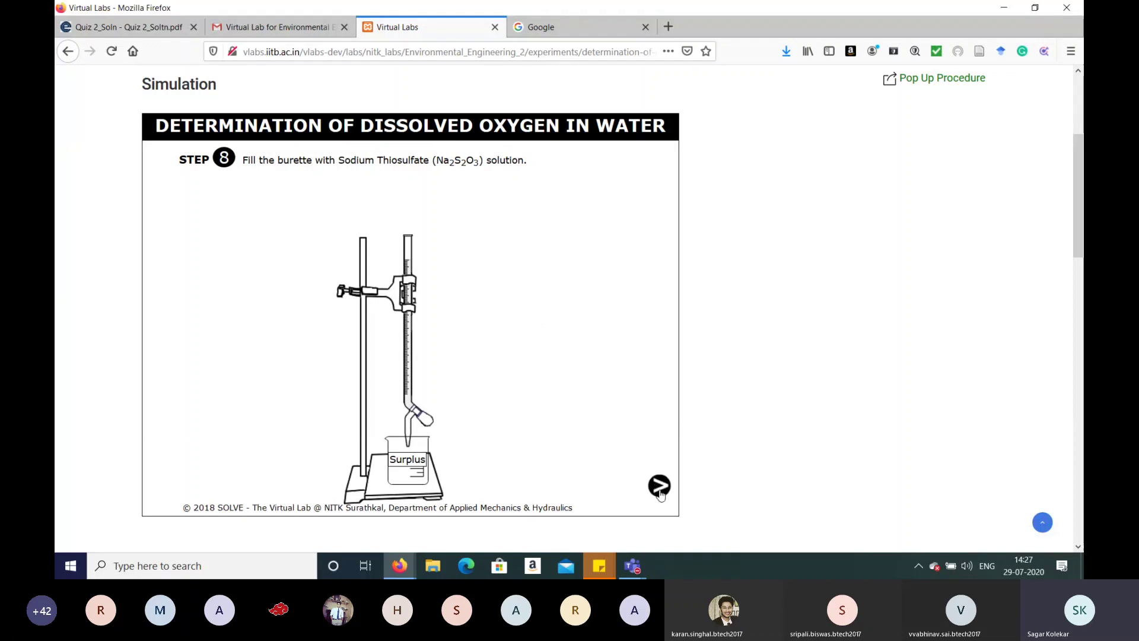
Proceed to the titration stage and titrate the sample against Na2S2O3 until the solution in the conical flask turns pale yellow
click(661, 493)
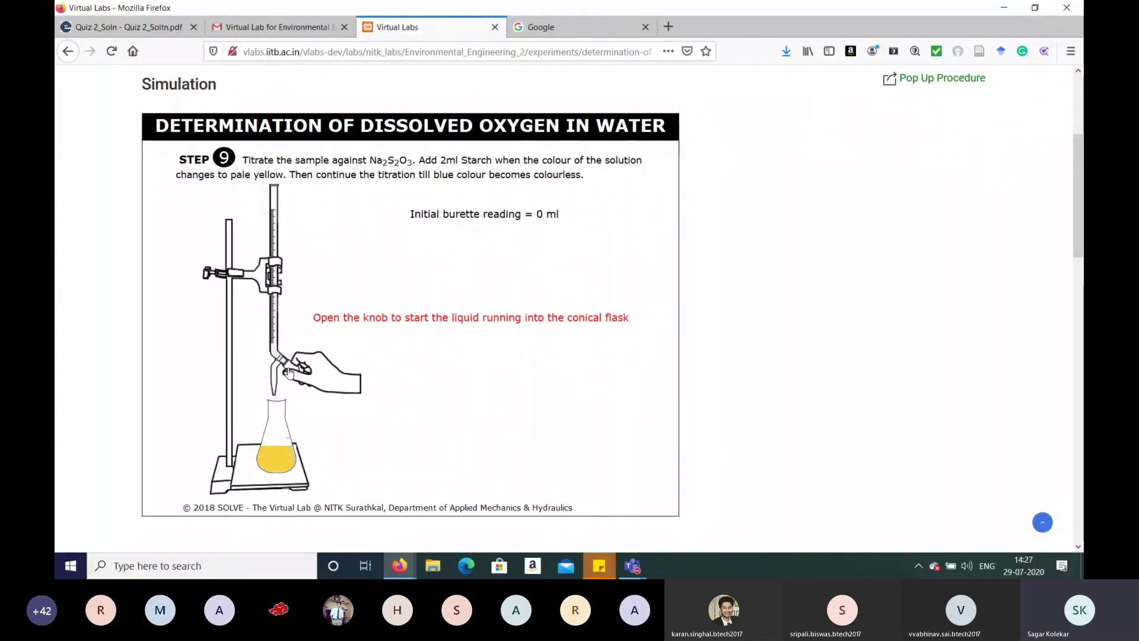
click(289, 371)
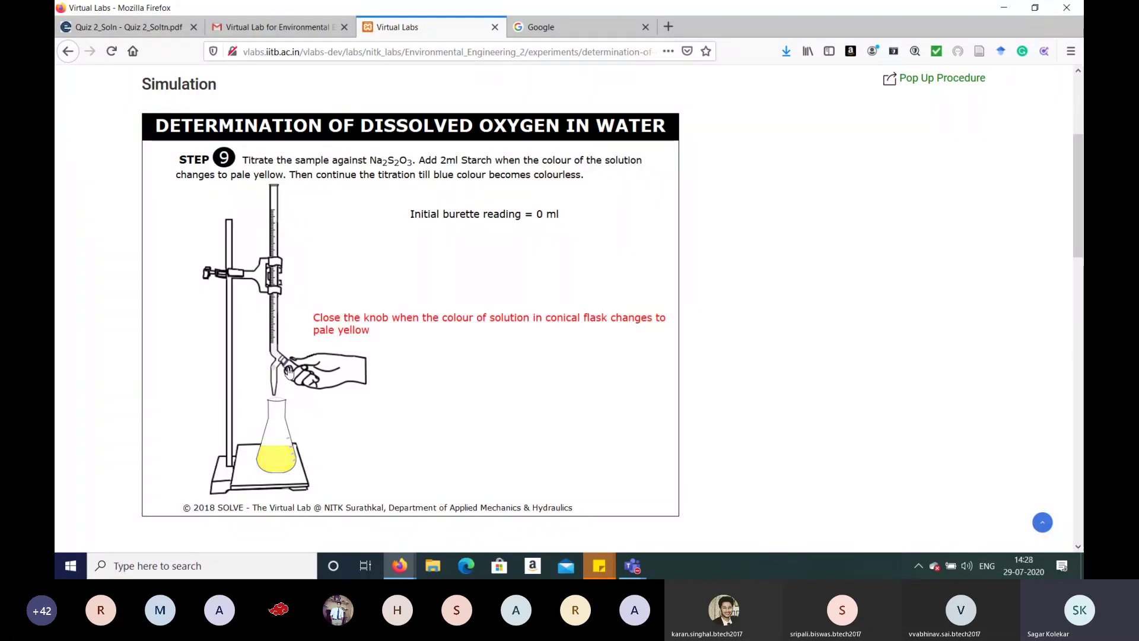
click(289, 372)
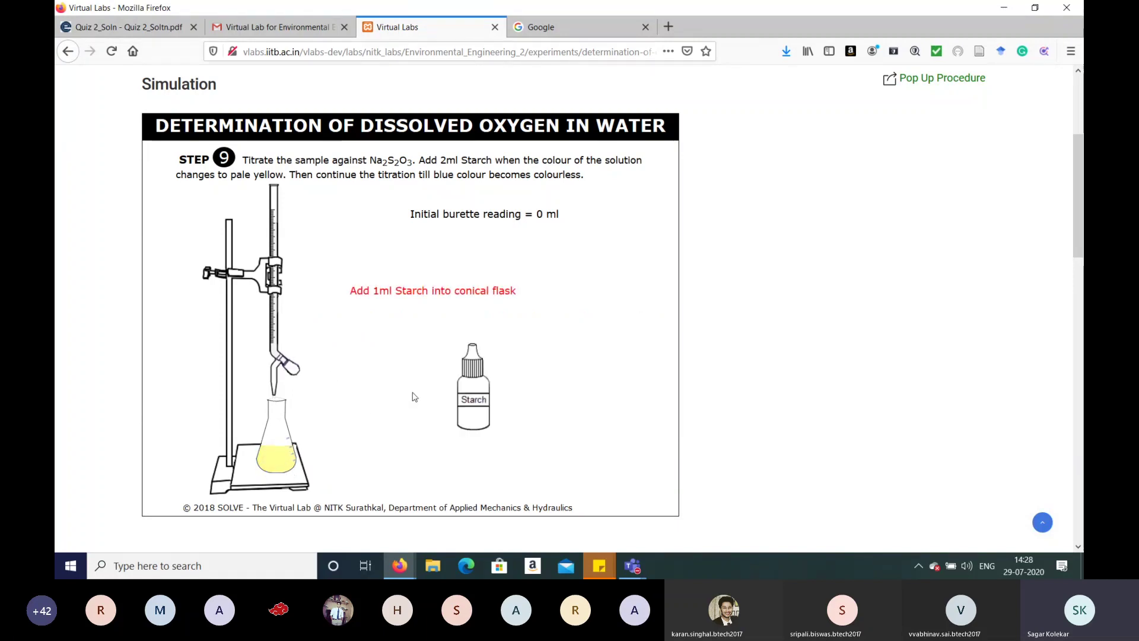
Add 1 ml of starch to the conical flask and continue the titration until the blue solution becomes colourless
click(473, 371)
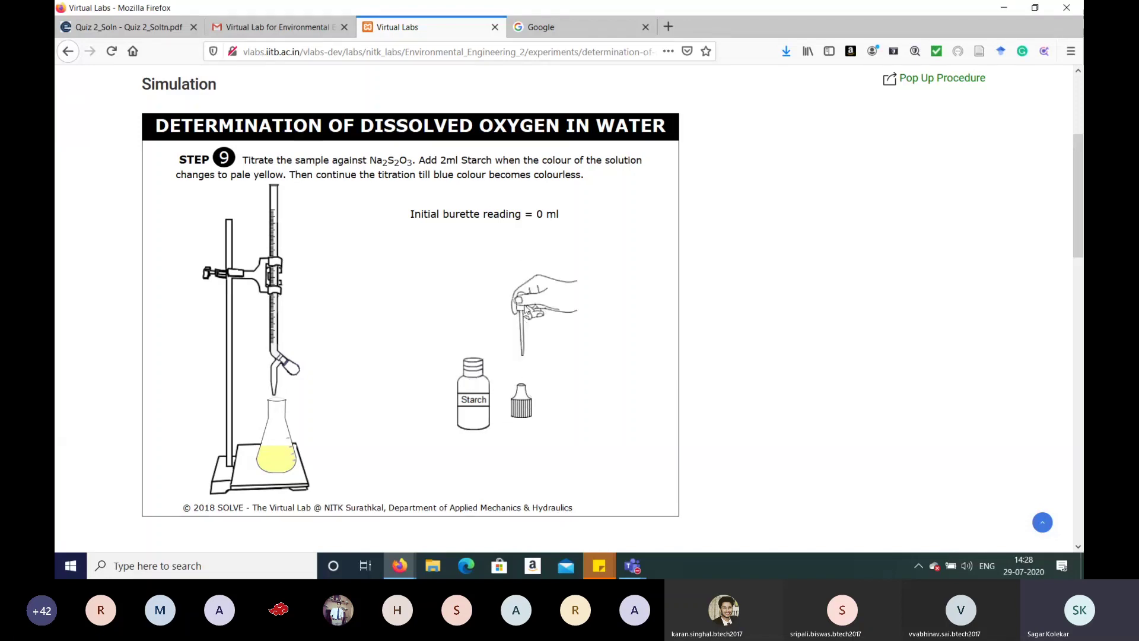
click(525, 309)
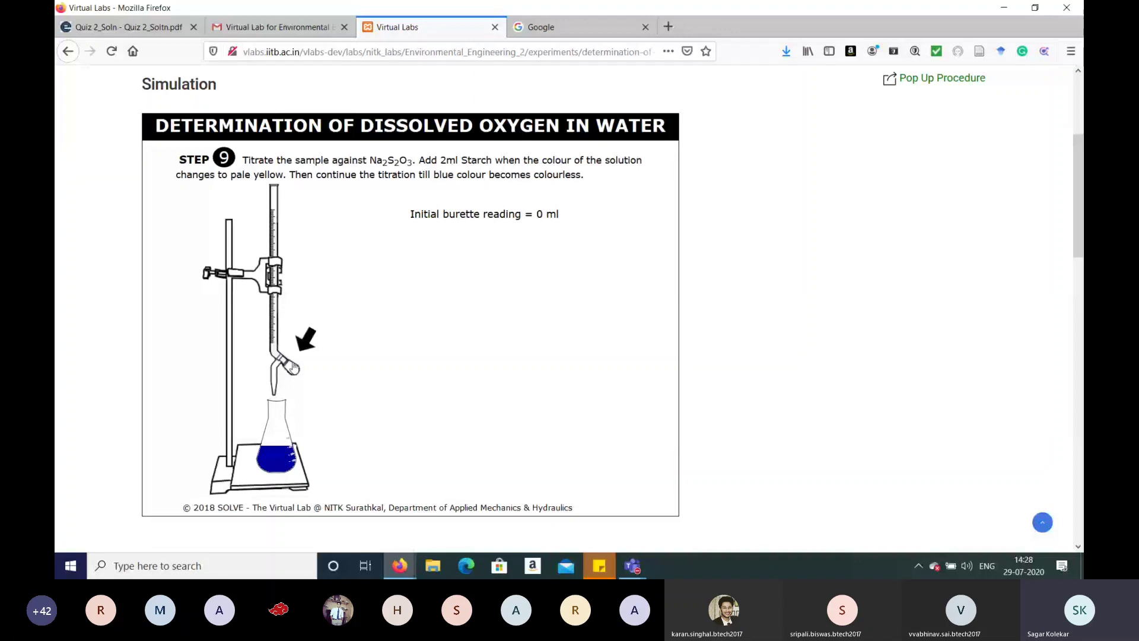
click(291, 367)
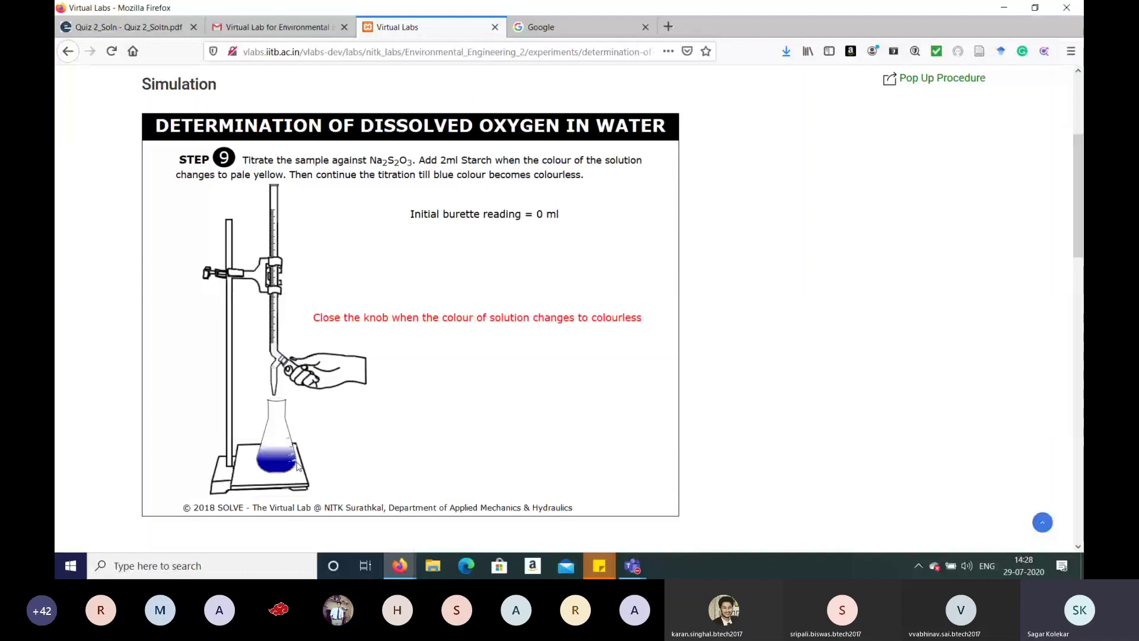
click(291, 373)
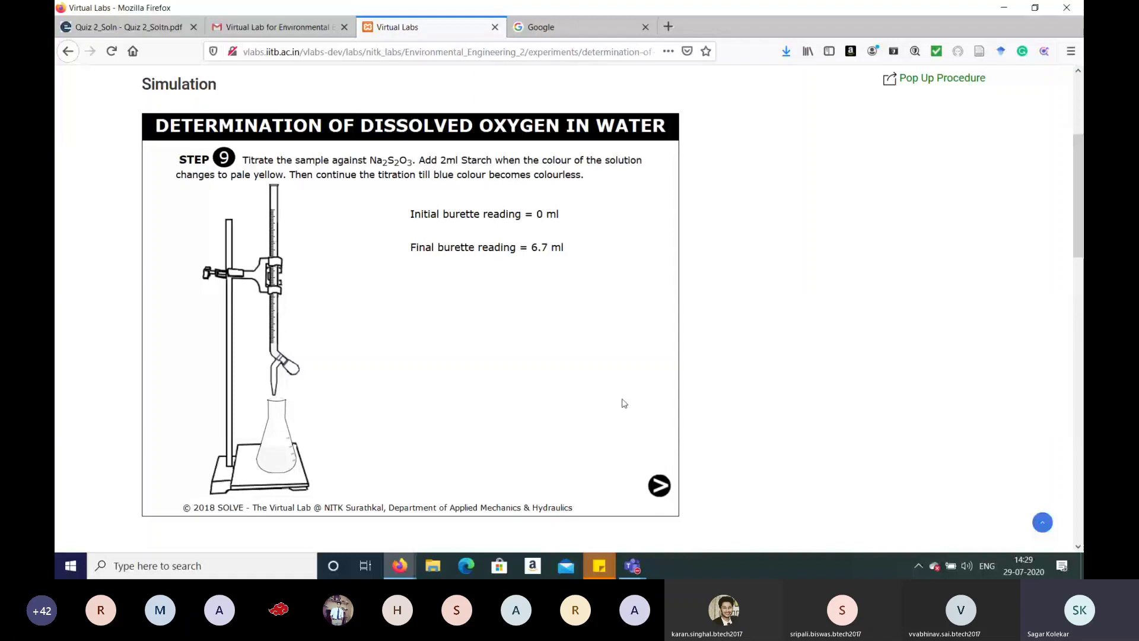
Proceed to the observations table and display the formula for calculating dissolved oxygen in mg/l
click(661, 487)
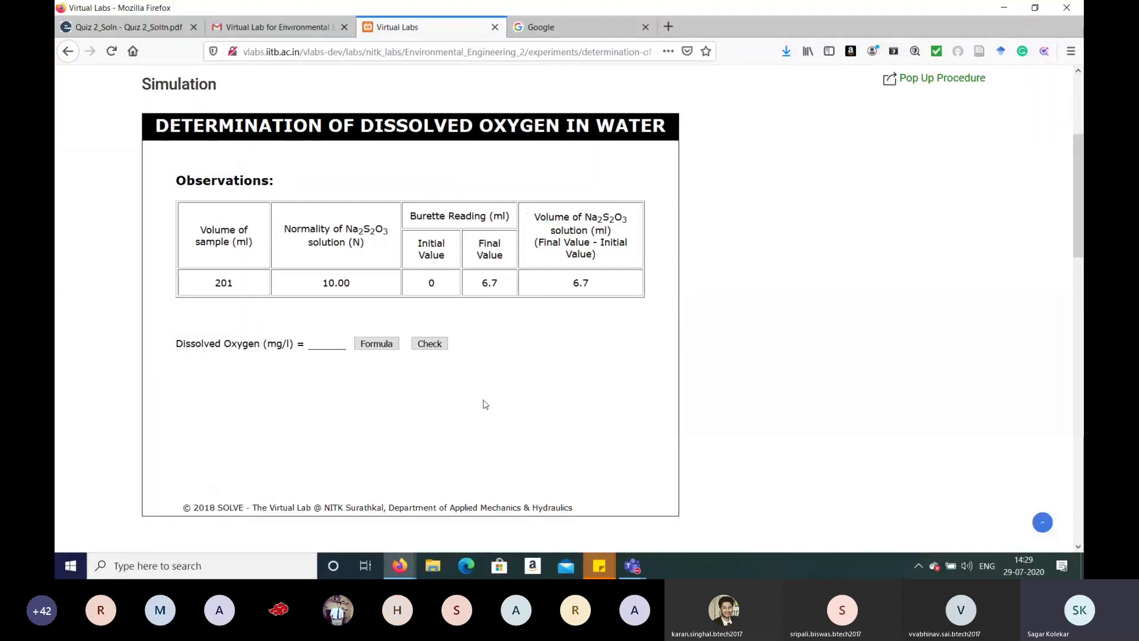
click(386, 347)
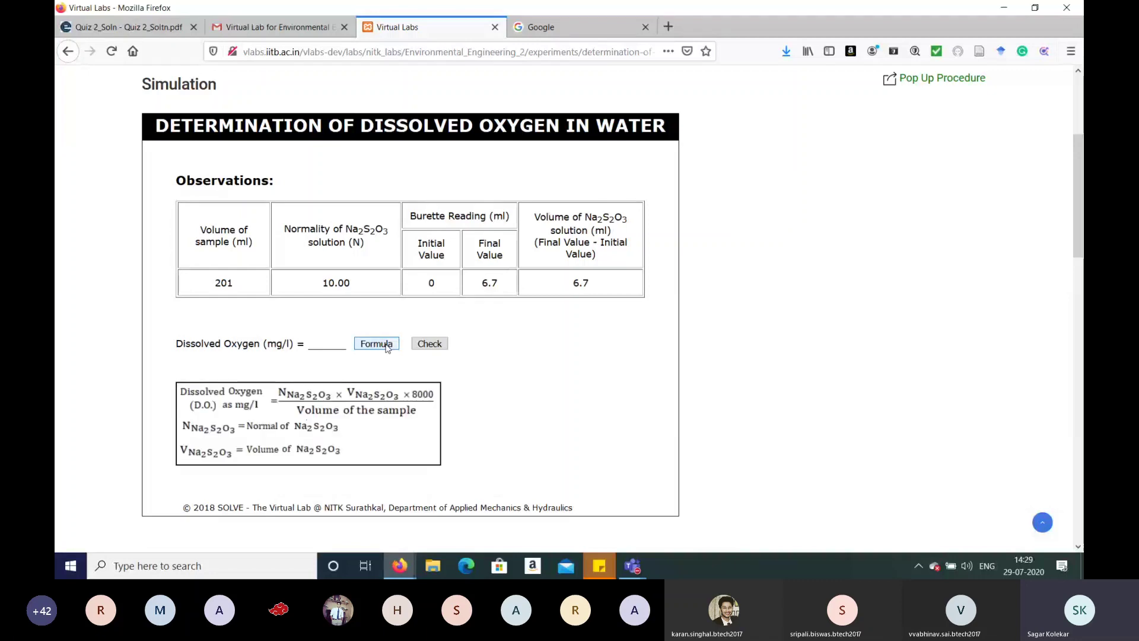